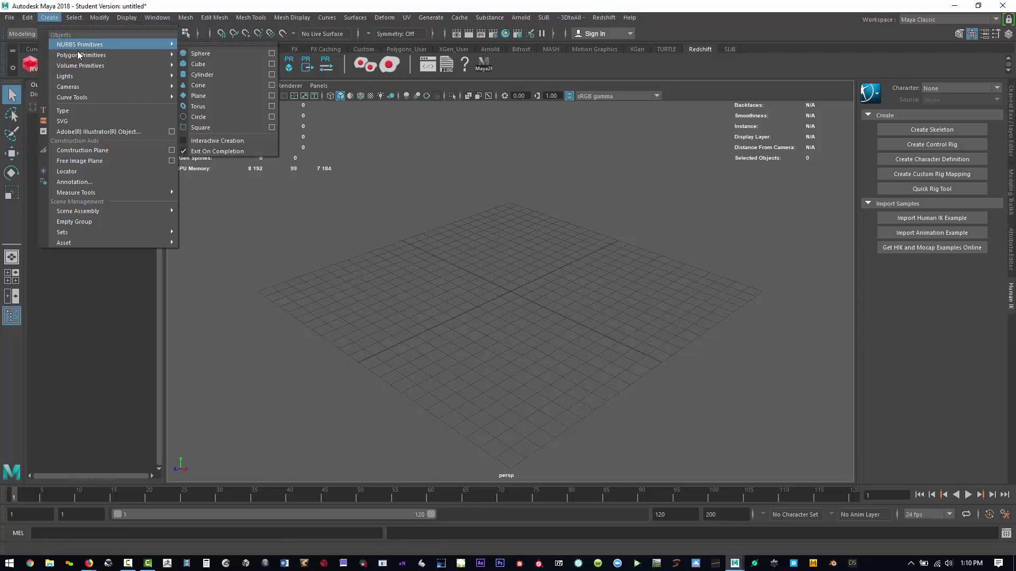
Create a polygon plane and scale it uniformly to about 25.7 times its size.
mouse_move(168, 63)
left_click(265, 115)
key("r")
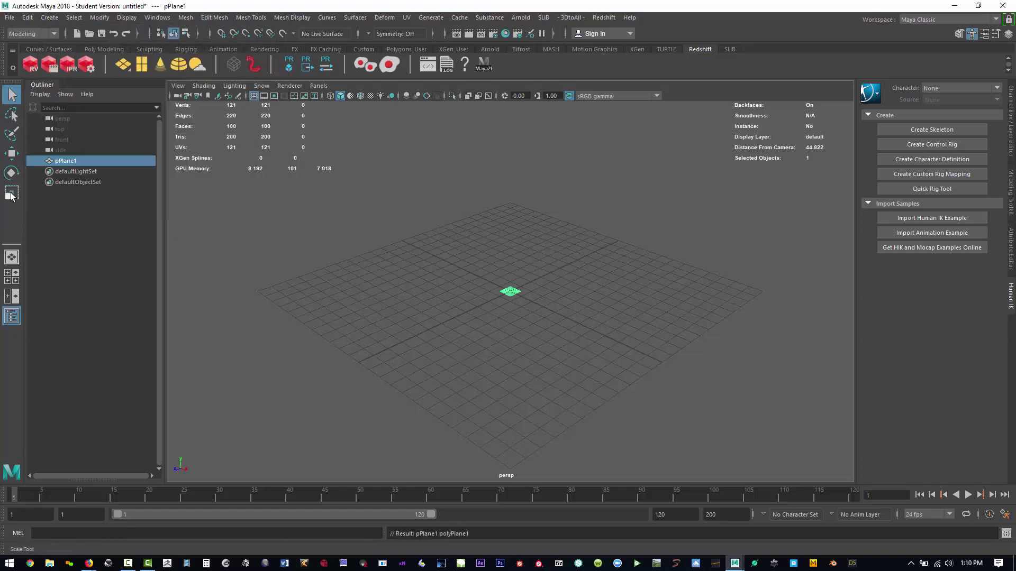
left_click_drag(524, 294, 767, 360)
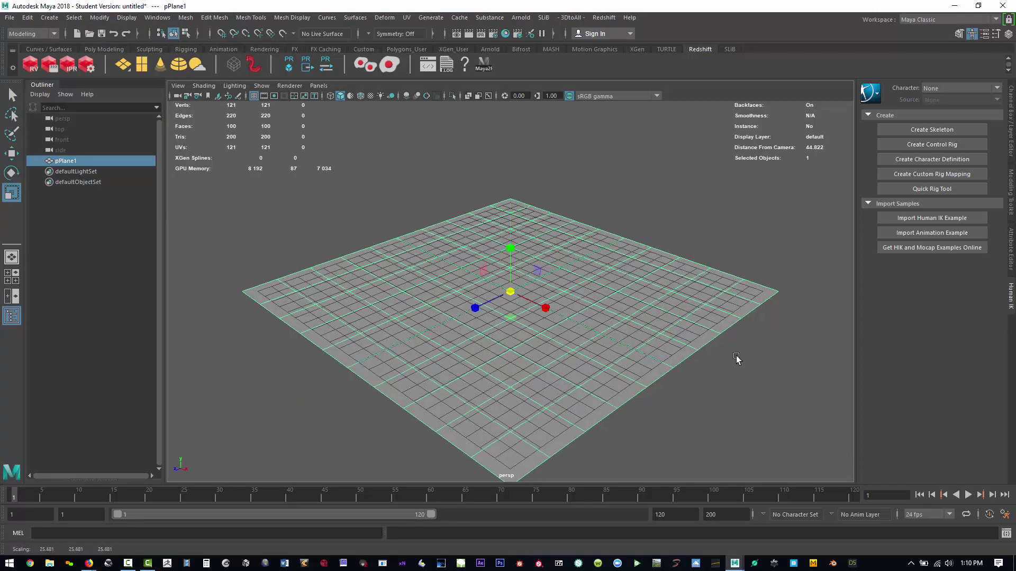
Hide the grid in the perspective viewport.
left_click(262, 85)
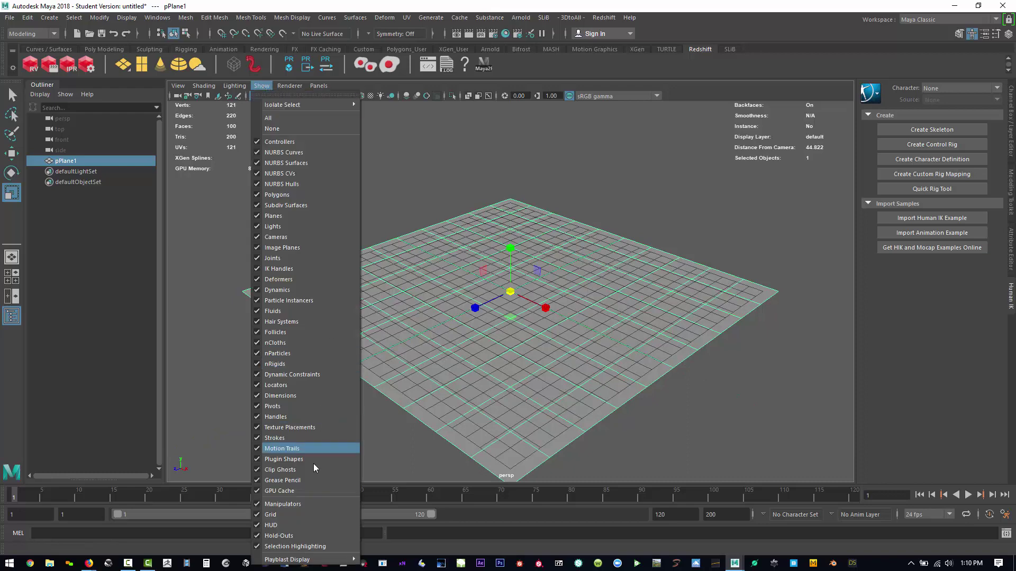
left_click(316, 516)
left_click_drag(431, 379, 486, 365, "alt")
Add an Arnold skydome light to the scene.
left_click(522, 19)
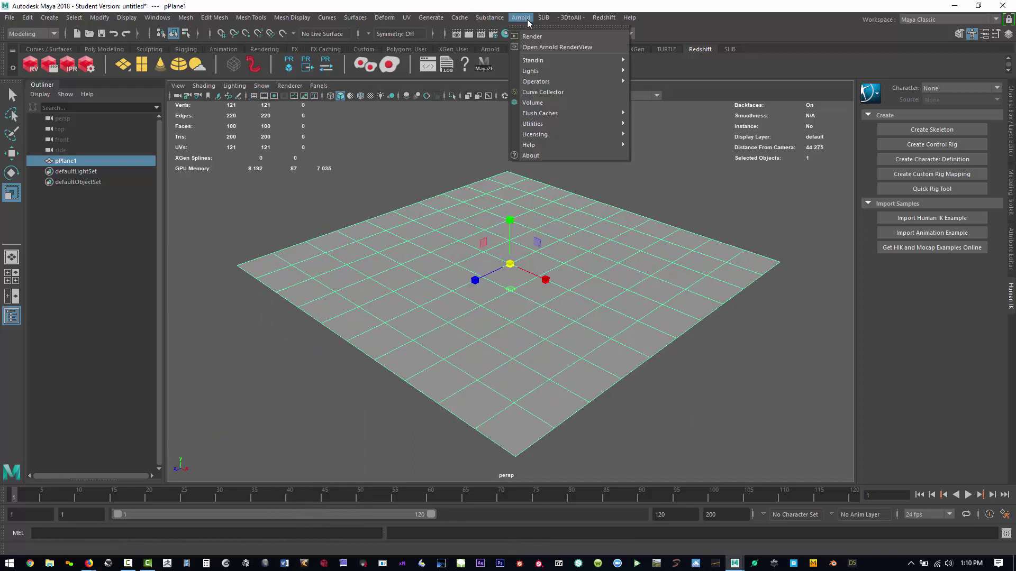
mouse_move(543, 71)
left_click(668, 91)
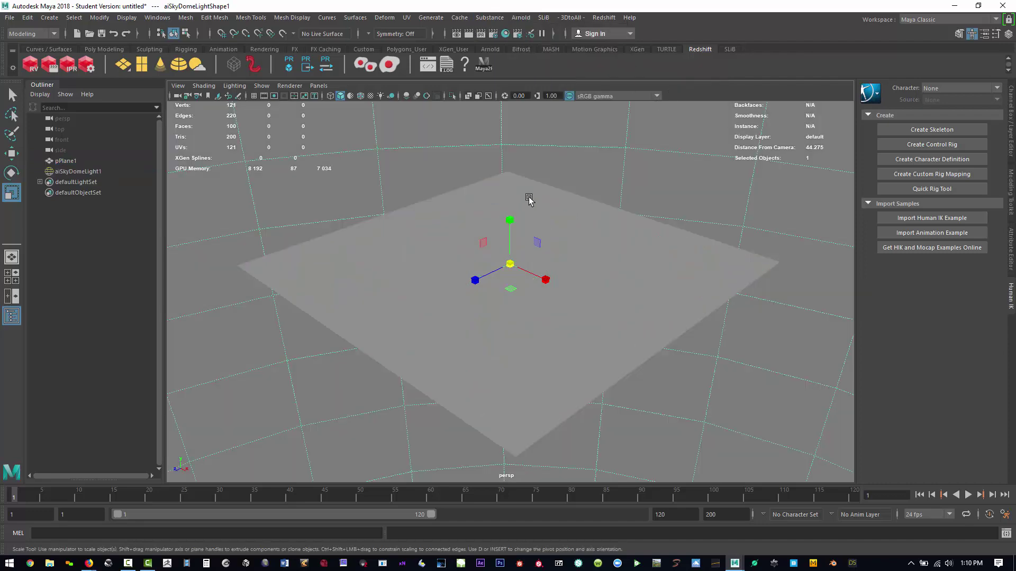
Render the current view with Arnold to check the lit plane, and dismiss the render window.
left_click(468, 34)
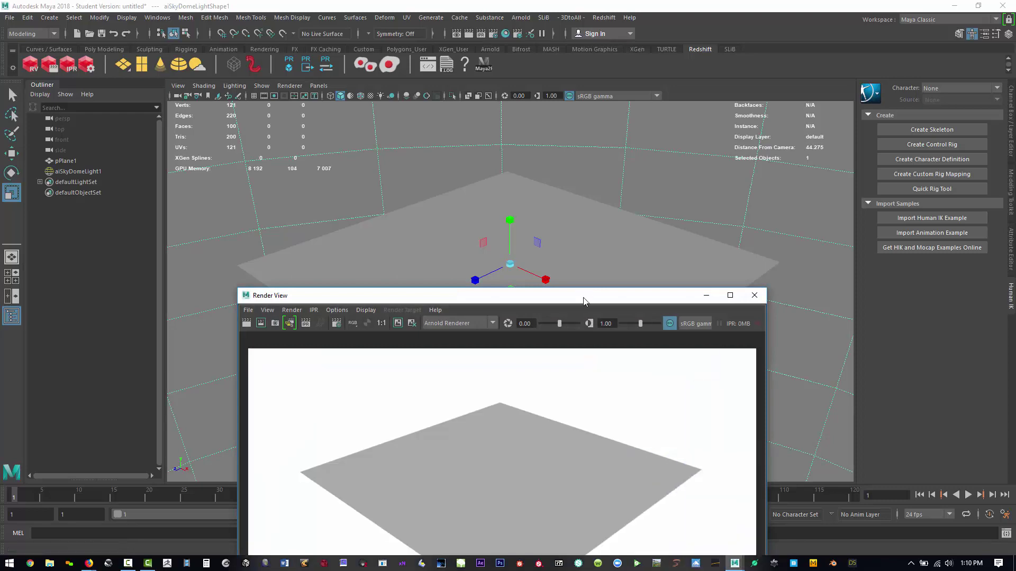
left_click_drag(566, 298, 344, 165)
left_click(585, 164)
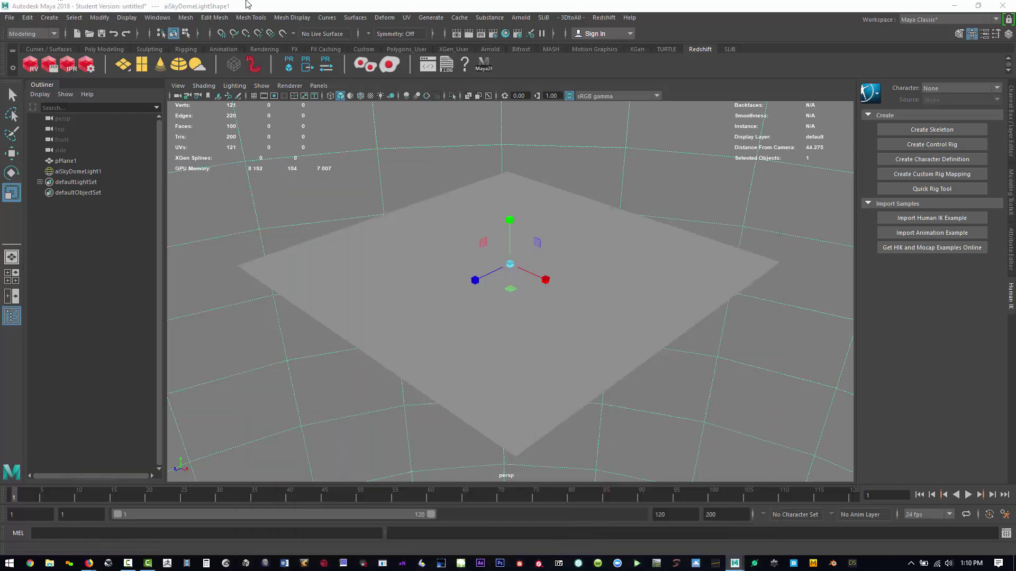
Assign a new Arnold aiStandardSurface material to the plane.
left_click(603, 301)
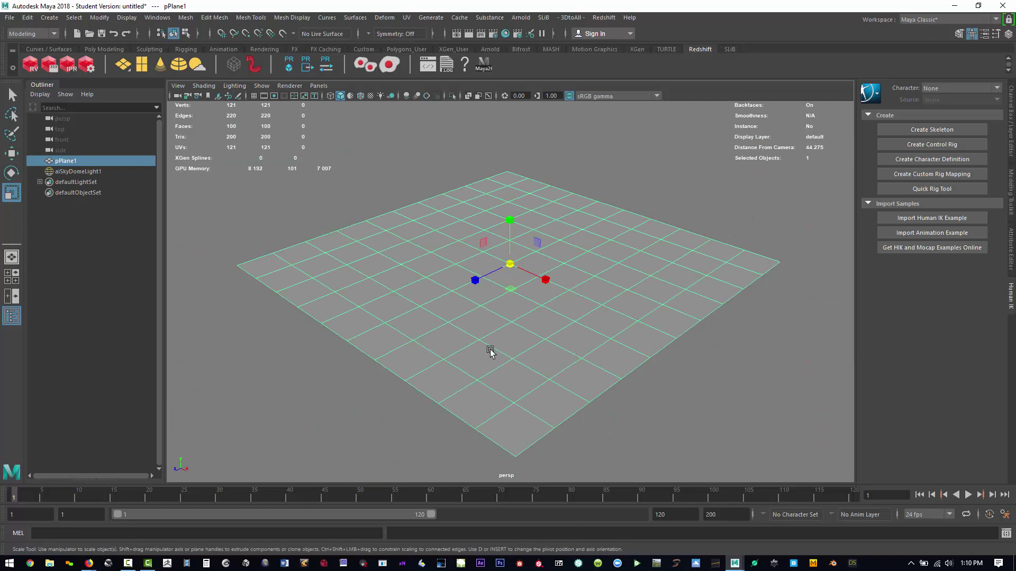
right_click_drag(491, 351, 513, 541)
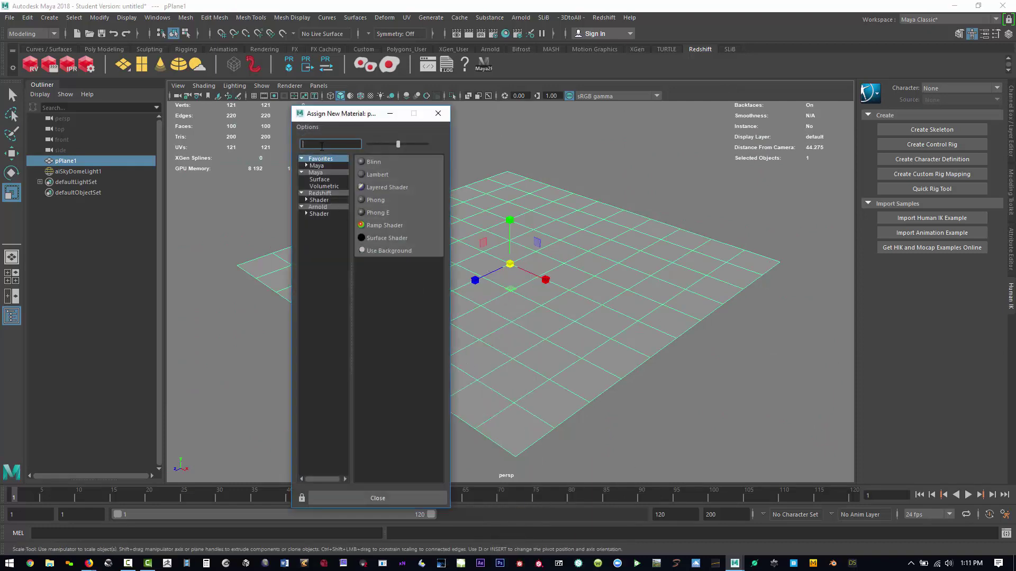
type("aiS")
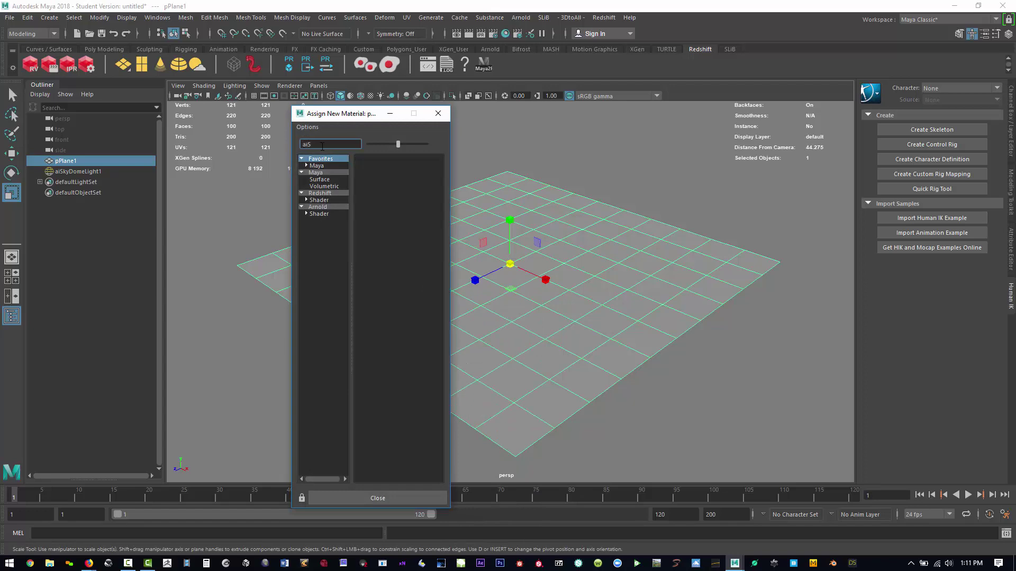
left_click(322, 207)
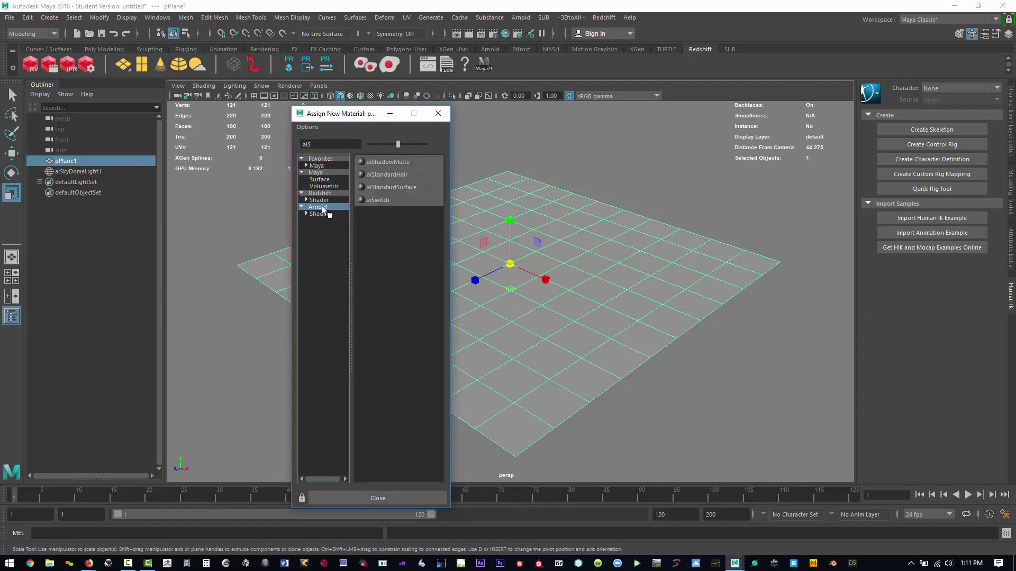
left_click(402, 188)
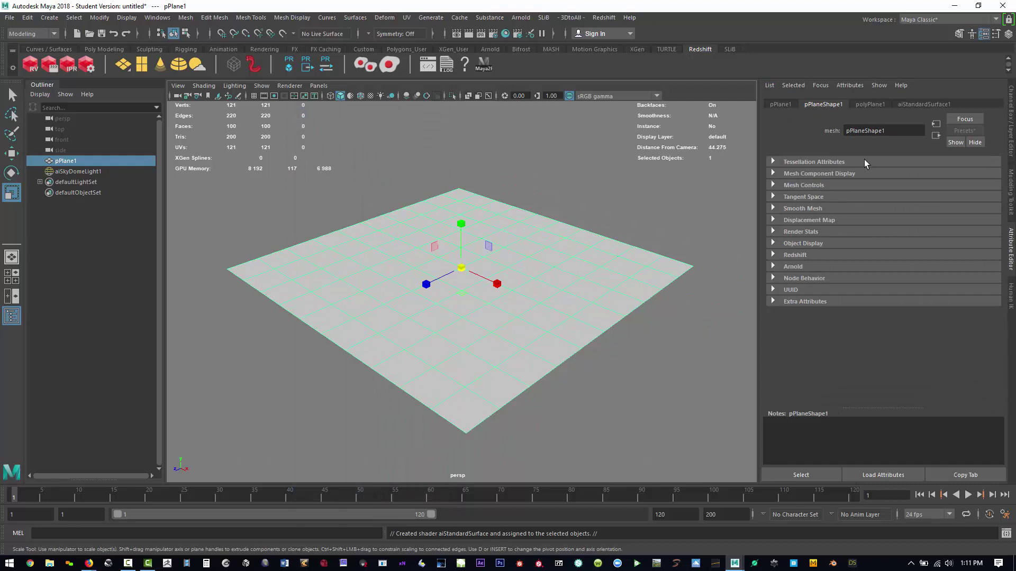
Connect a File texture to the base color of aiStandardSurface1 and set its filter type to Off.
left_click(922, 103)
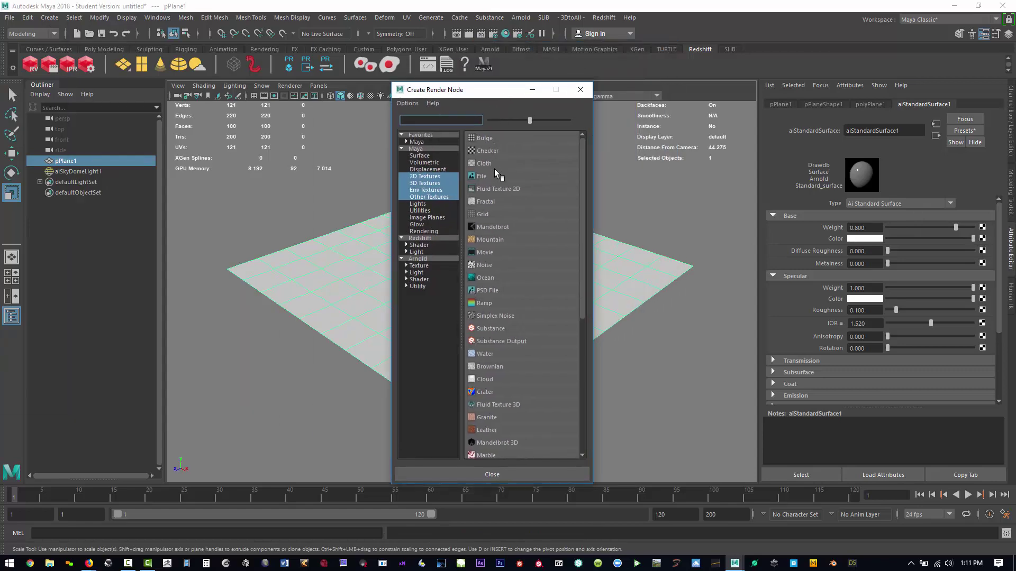
left_click(494, 169)
left_click(888, 212)
left_click(868, 223)
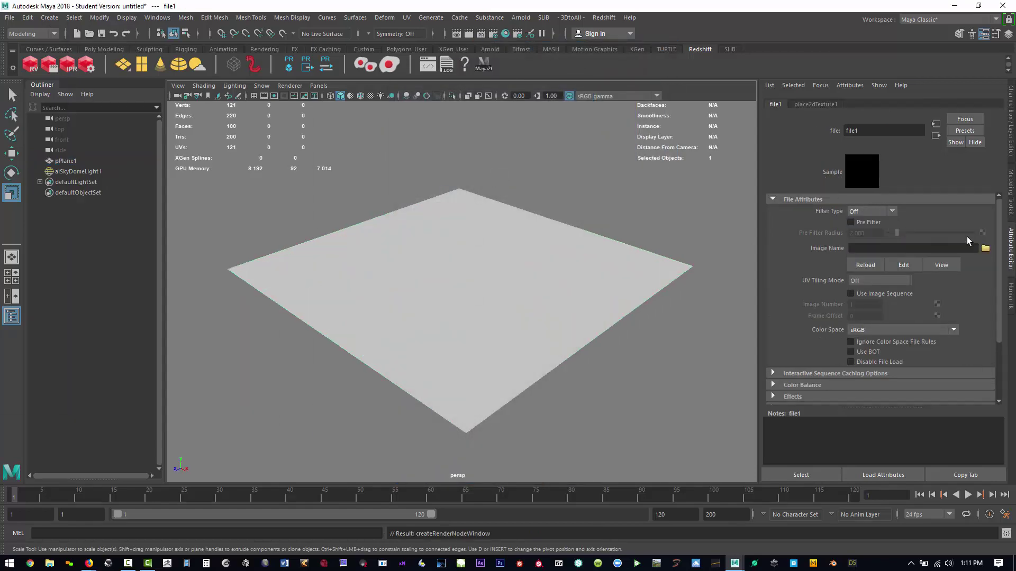
Load TexturesCom_Pavement_CobblestoneForest03_4x4_1K_albedo.tif from the pavementCobblestoneForest03 folder as the color image and turn on textured display in the viewport.
left_click(985, 248)
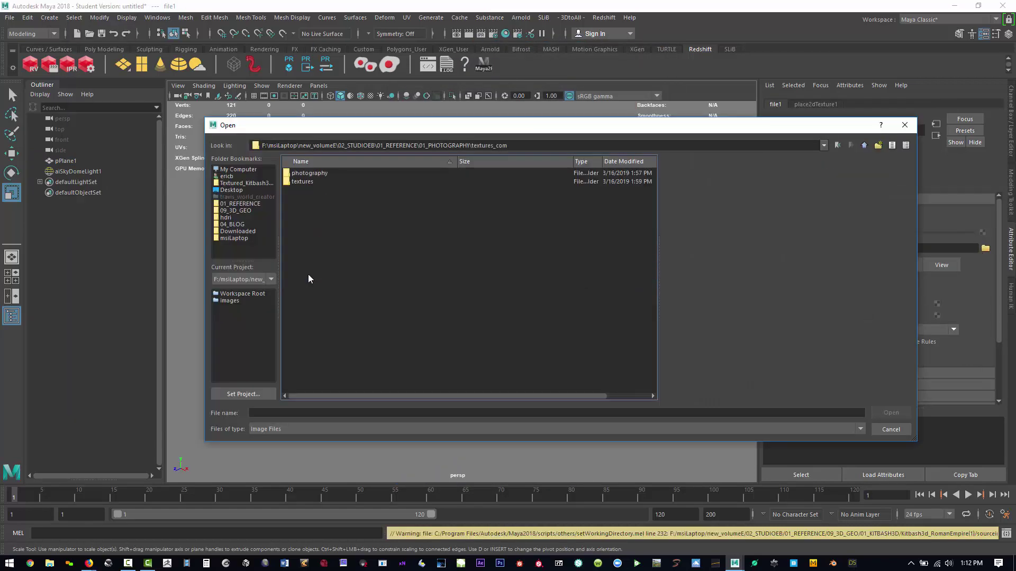
double_click(297, 182)
left_click(336, 182)
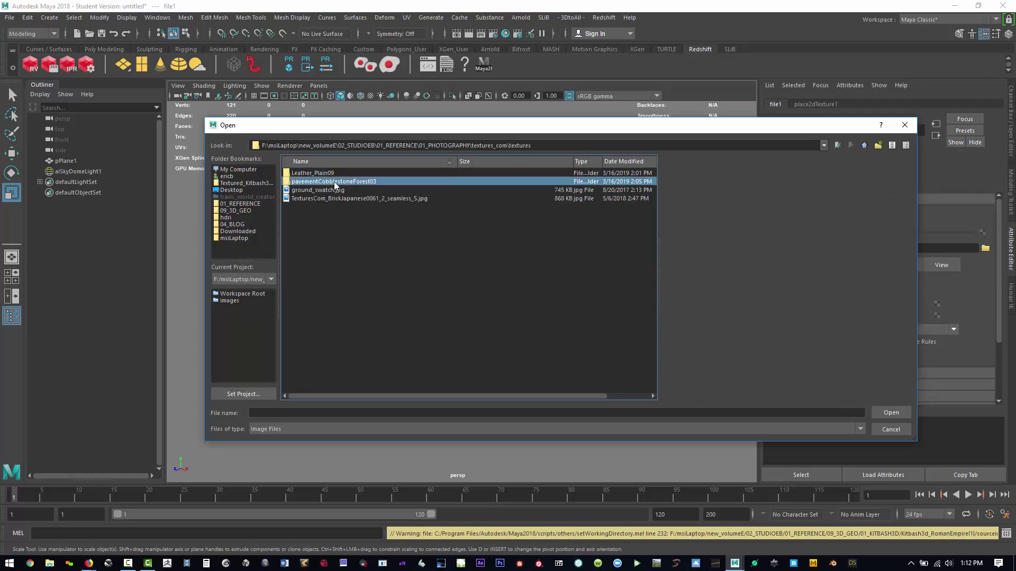
double_click(316, 183)
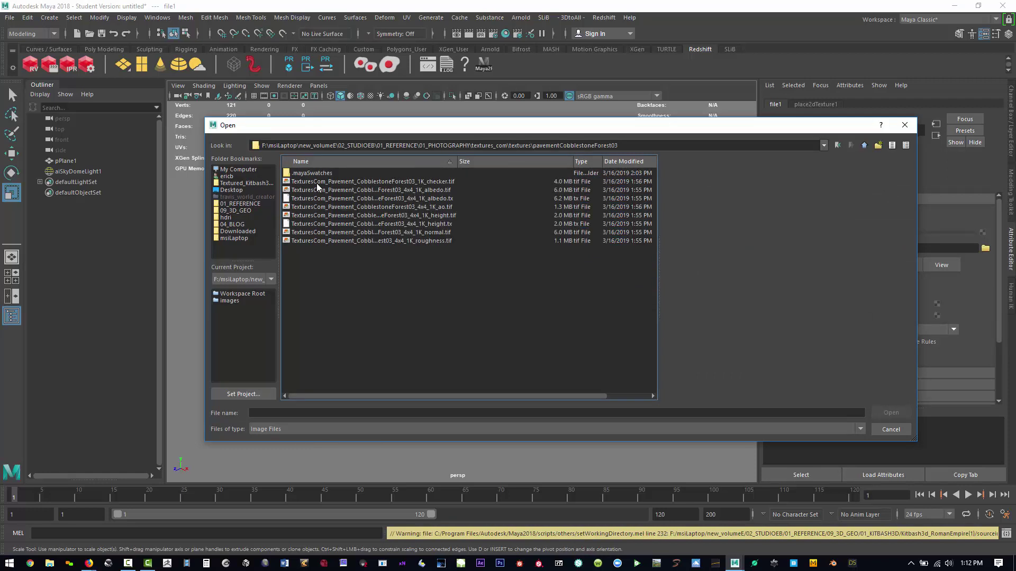
left_click(414, 190)
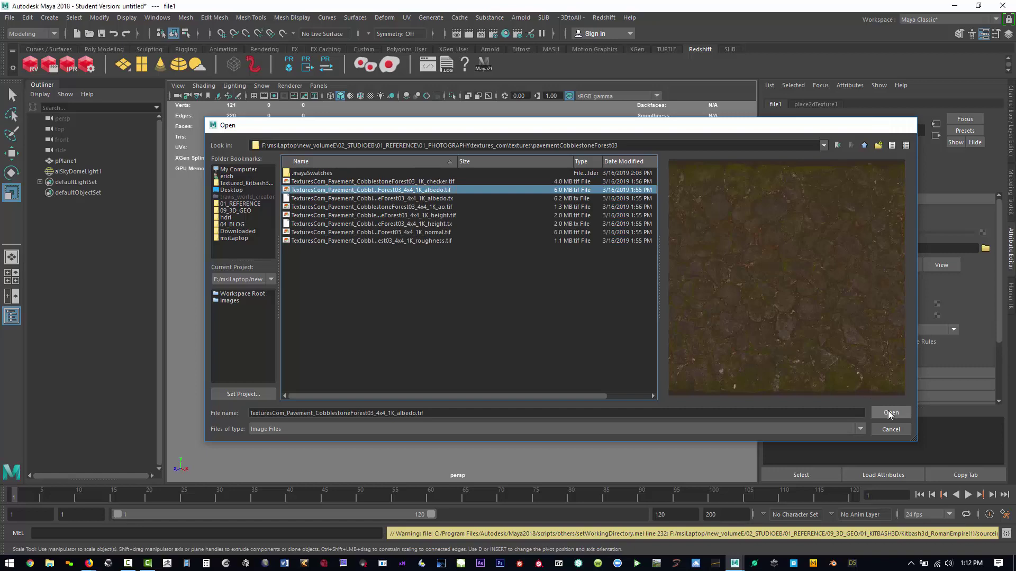
left_click(890, 413)
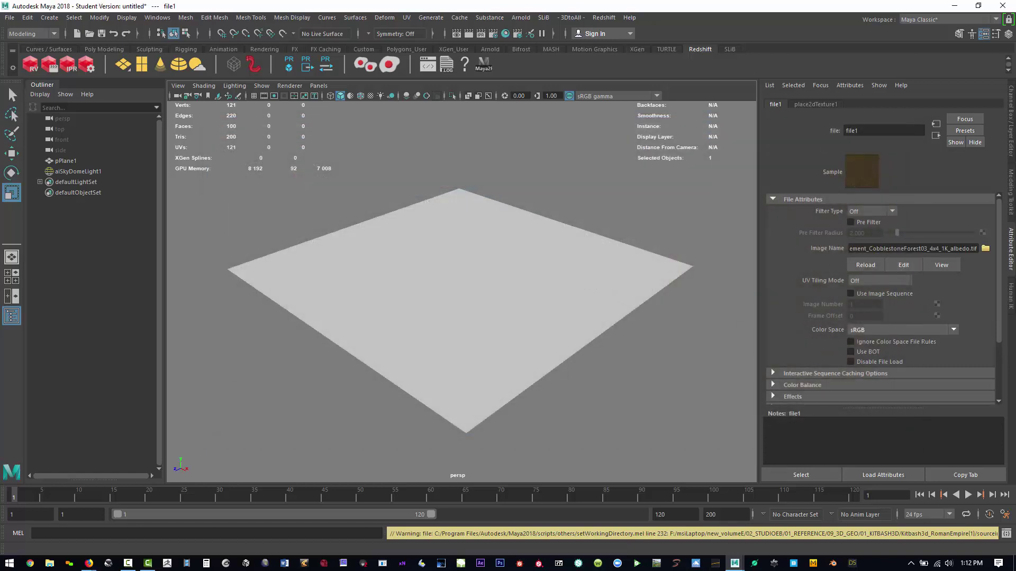
left_click(372, 95)
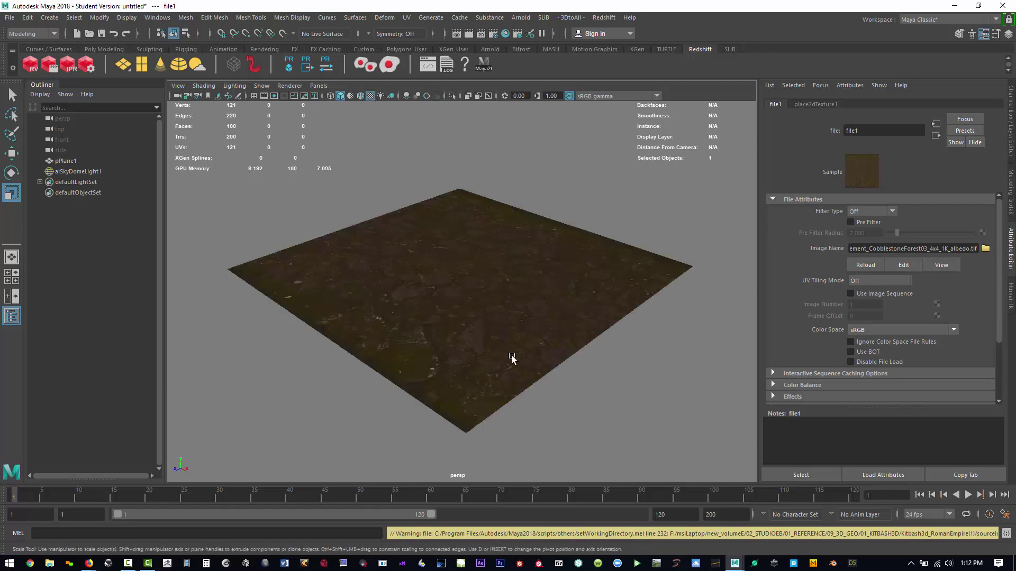
left_click_drag(511, 358, 513, 378, "alt")
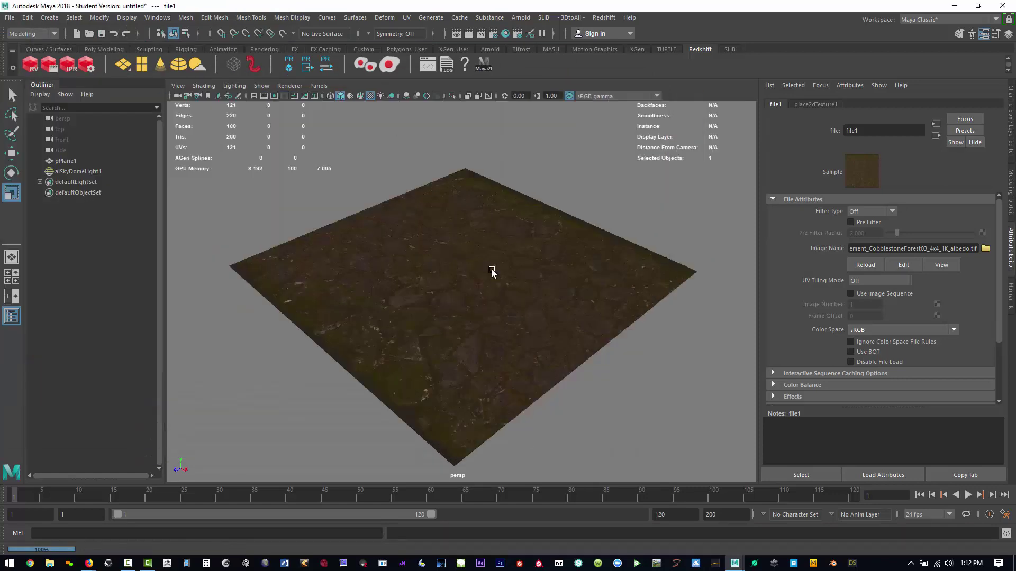
Graph the input and output connections of the plane's aiStandardSurface1 material in the Hypershade.
left_click(515, 269)
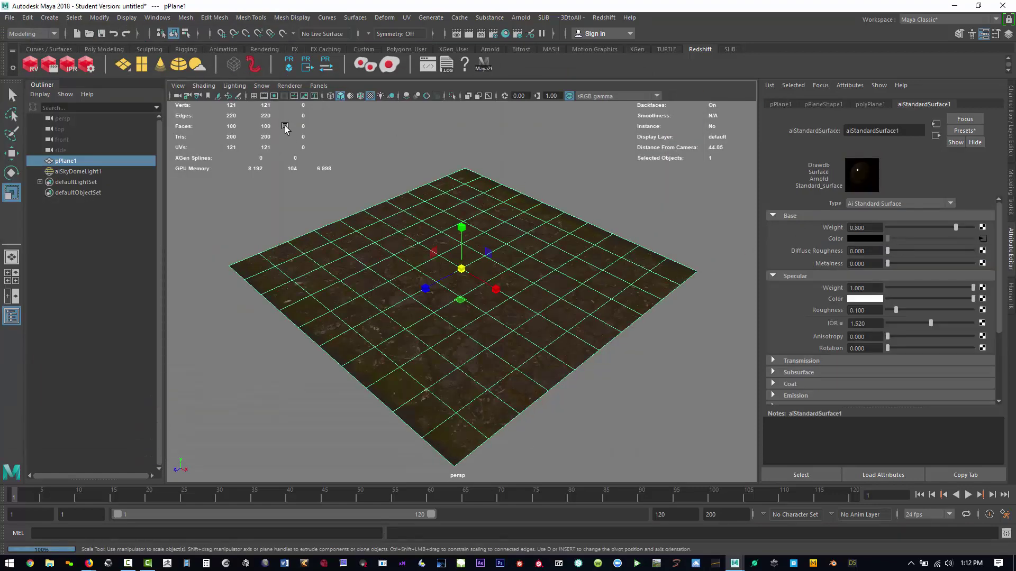
left_click(506, 33)
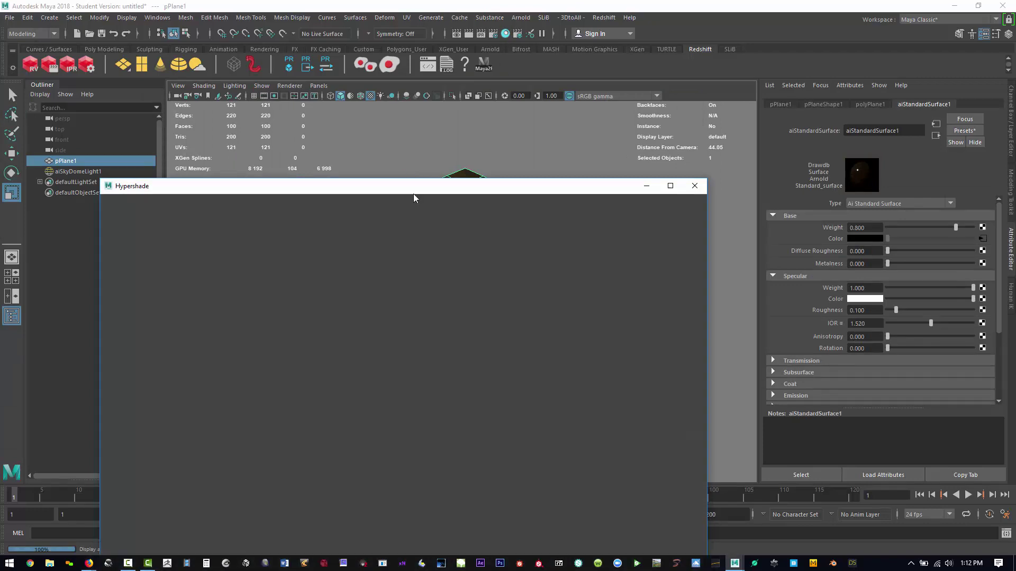
left_click_drag(413, 190, 426, 50)
left_click(156, 148)
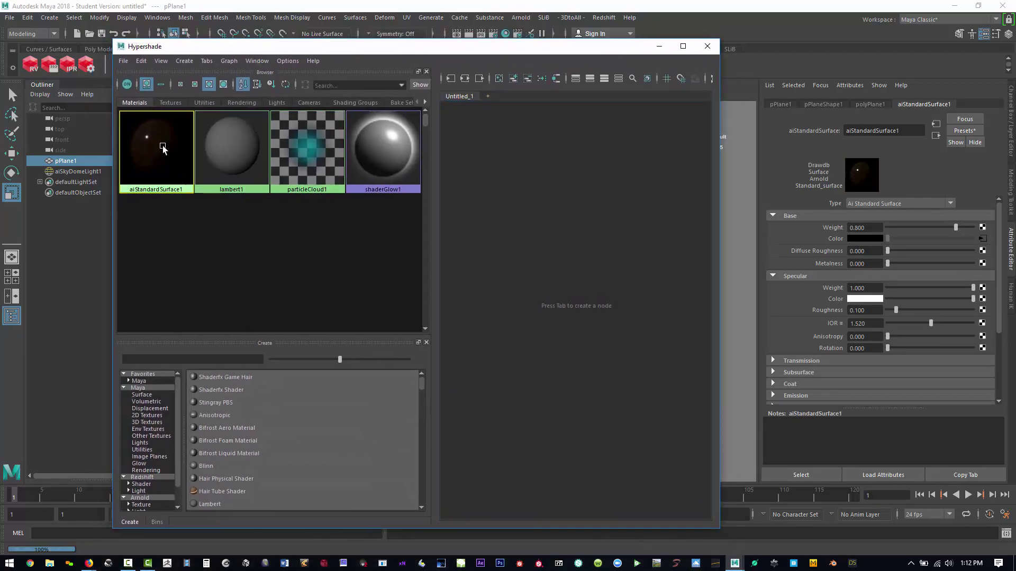
left_click(513, 78)
Connect a File texture to the displacement material input of the aiStandardSurface1SG shading group.
left_click(675, 283)
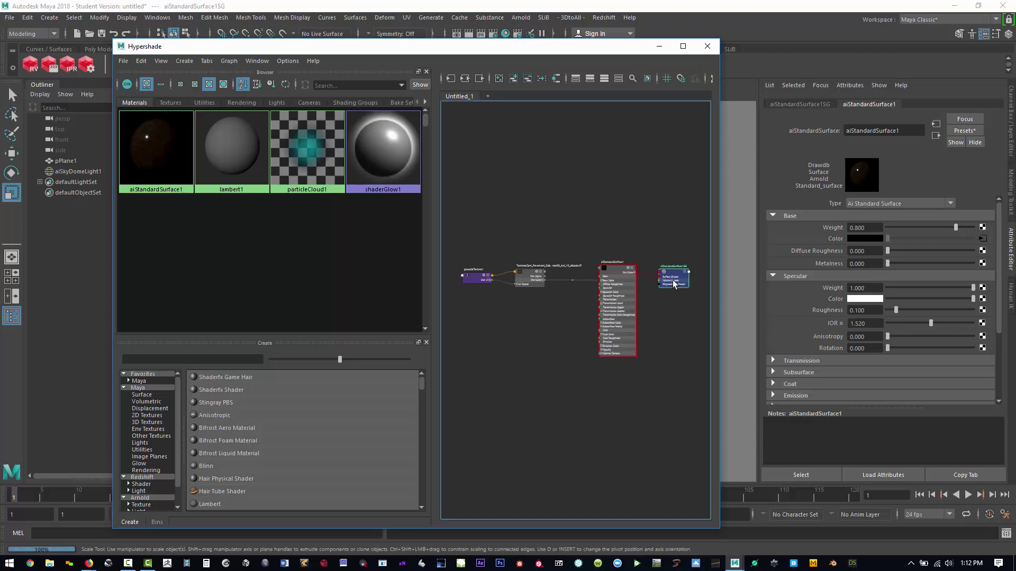
scroll(672, 282, "up", 5)
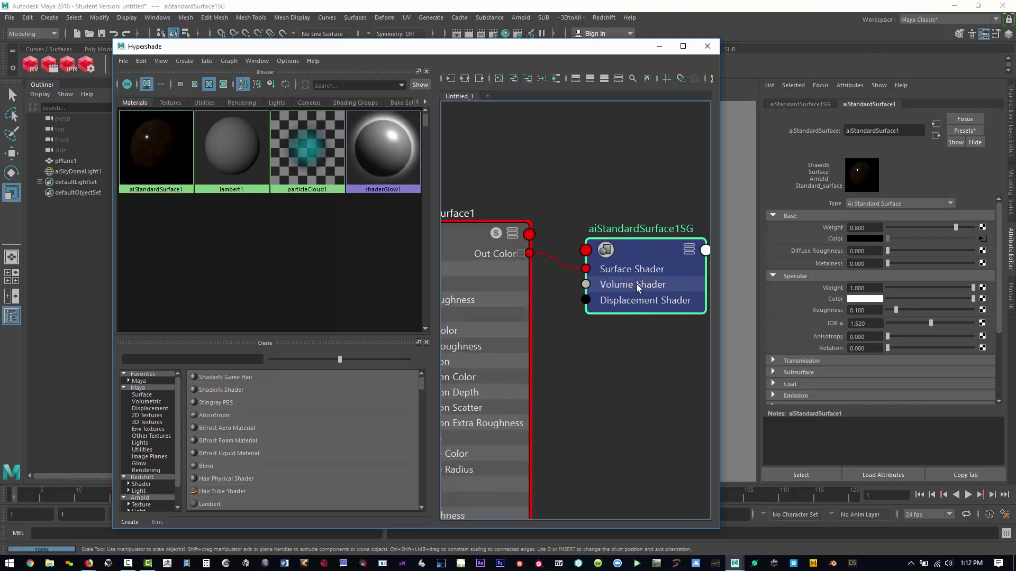
left_click(815, 104)
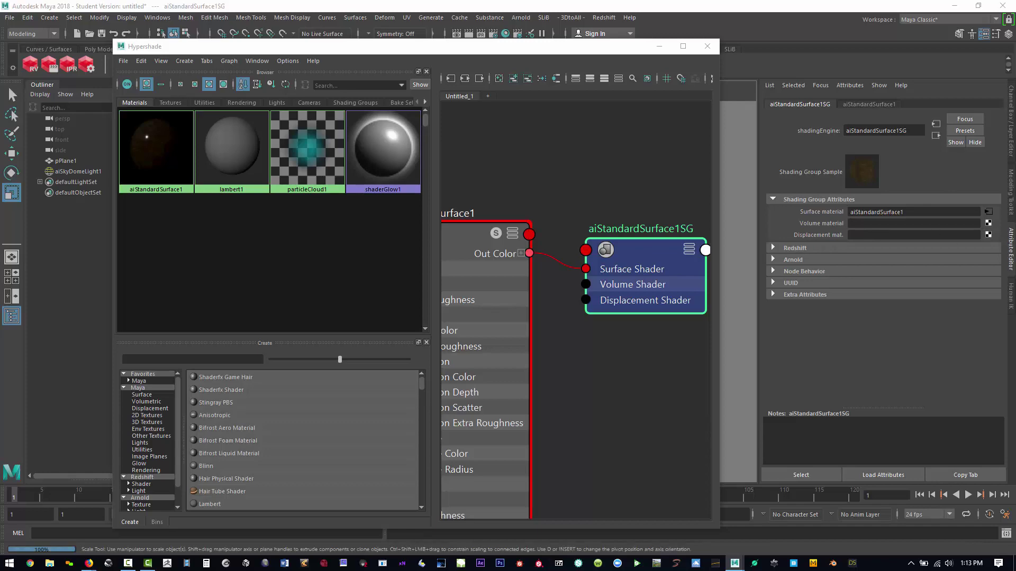
left_click(988, 234)
left_click(386, 153)
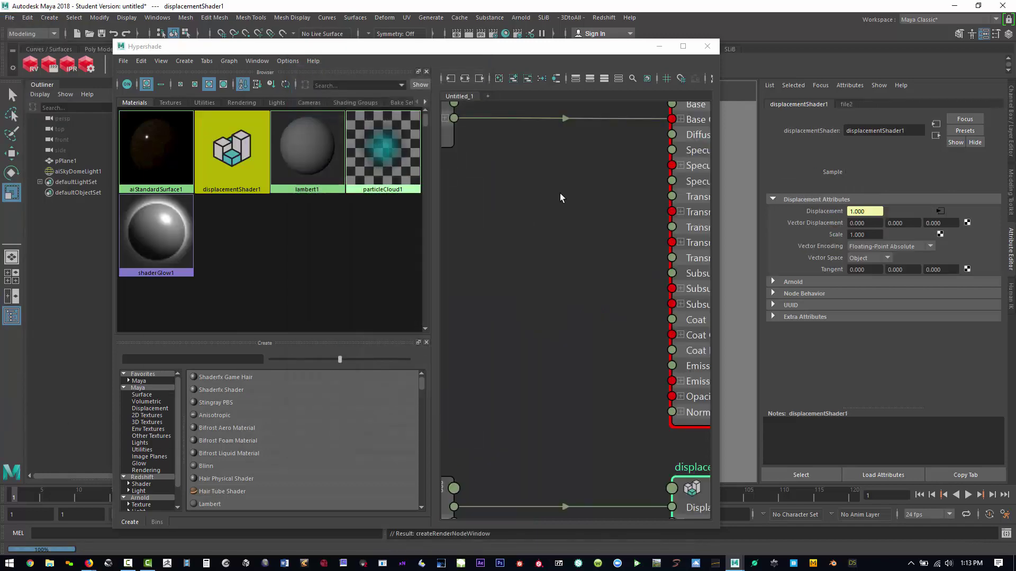
Set the displacement file's filter type to Off and load TexturesCom_Pavement_CobblestoneForest03_4x4_1K_height.tif as its image.
left_click(893, 213)
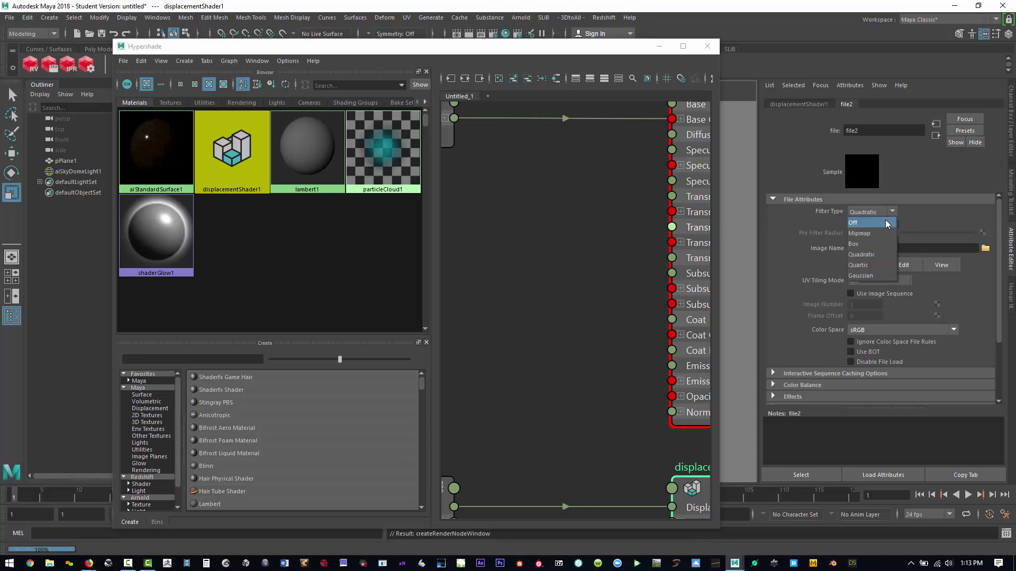
left_click(867, 218)
left_click(985, 249)
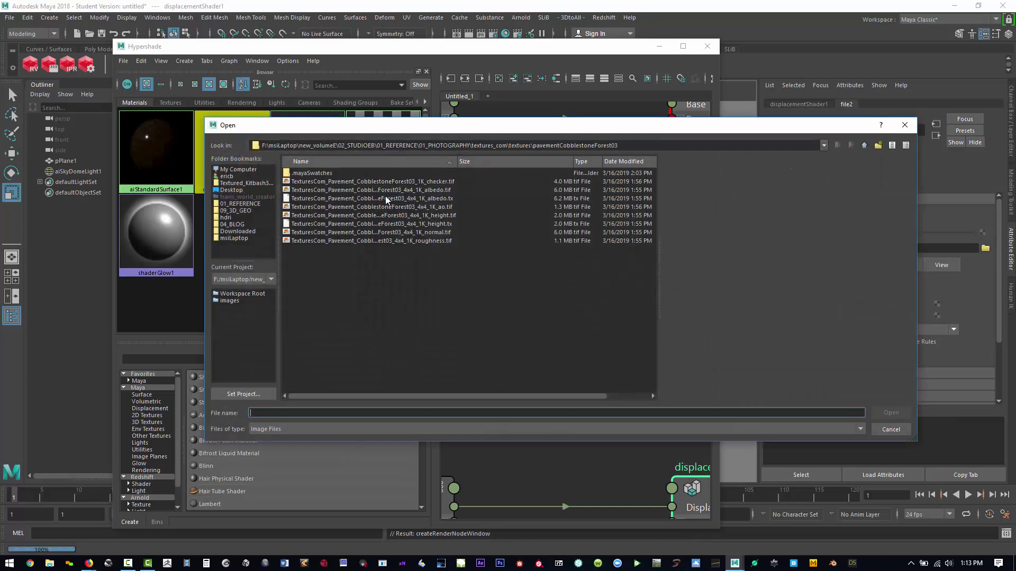
left_click(441, 216)
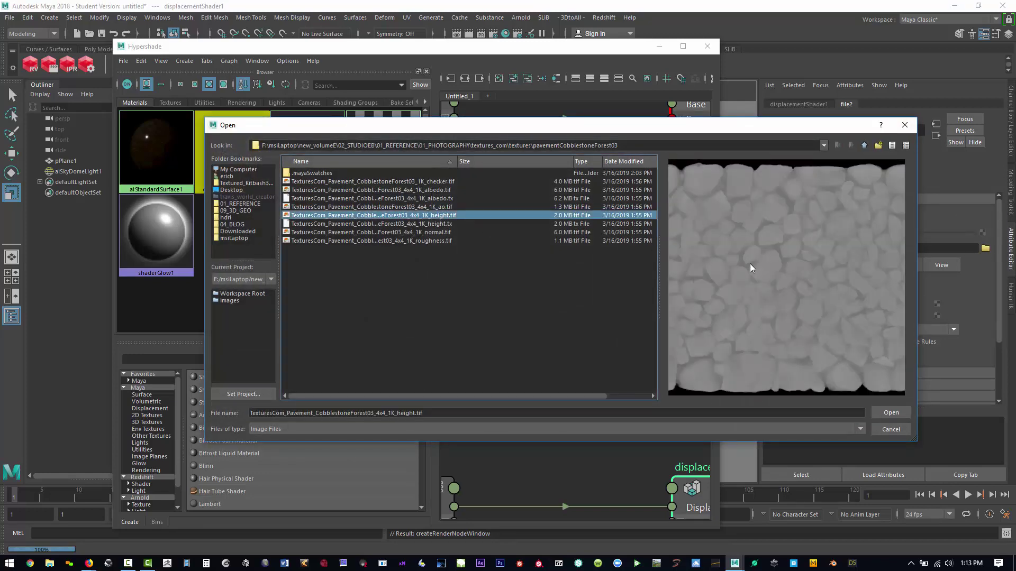
left_click(891, 413)
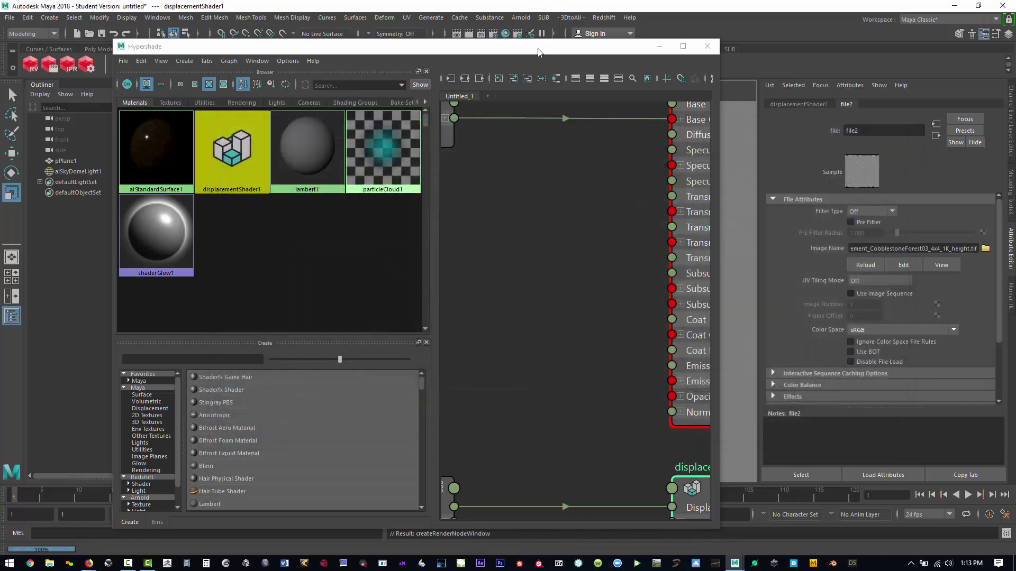
Set the plane shape's Arnold subdivision type to catclark with 3 iterations.
left_click_drag(543, 52, 404, 223)
left_click(482, 254)
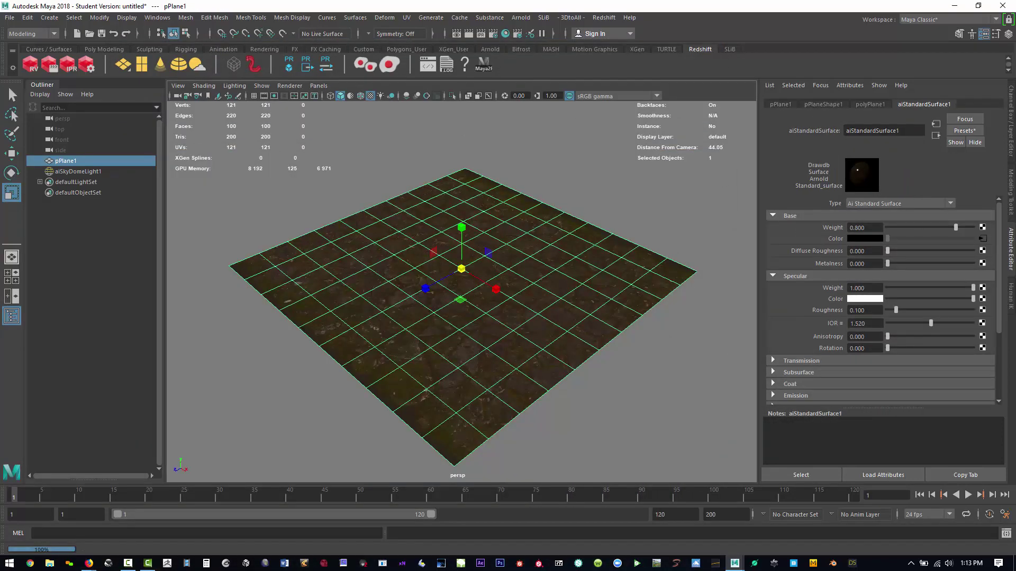
left_click(830, 104)
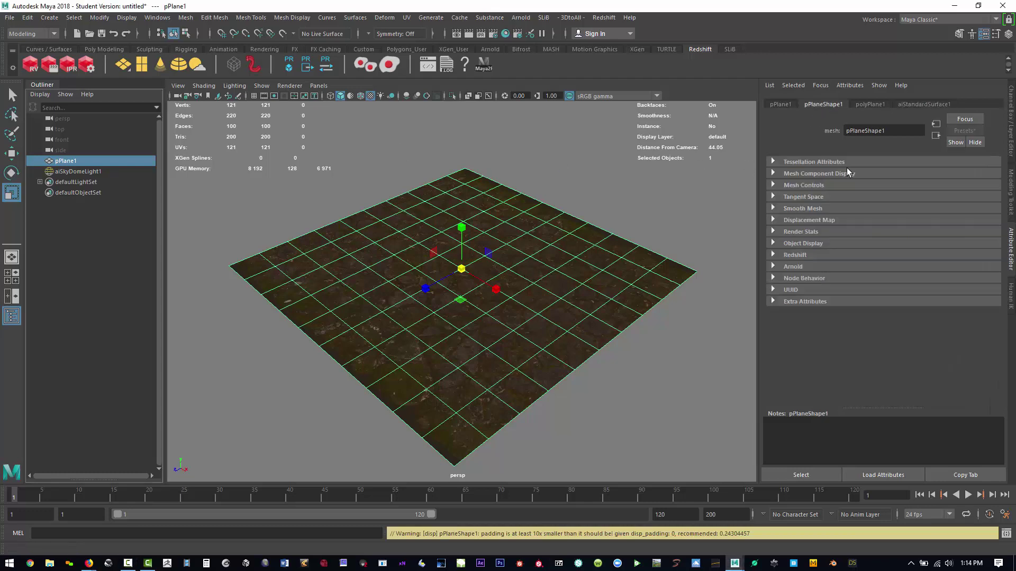
left_click(783, 267)
scroll(854, 237, "down", 5)
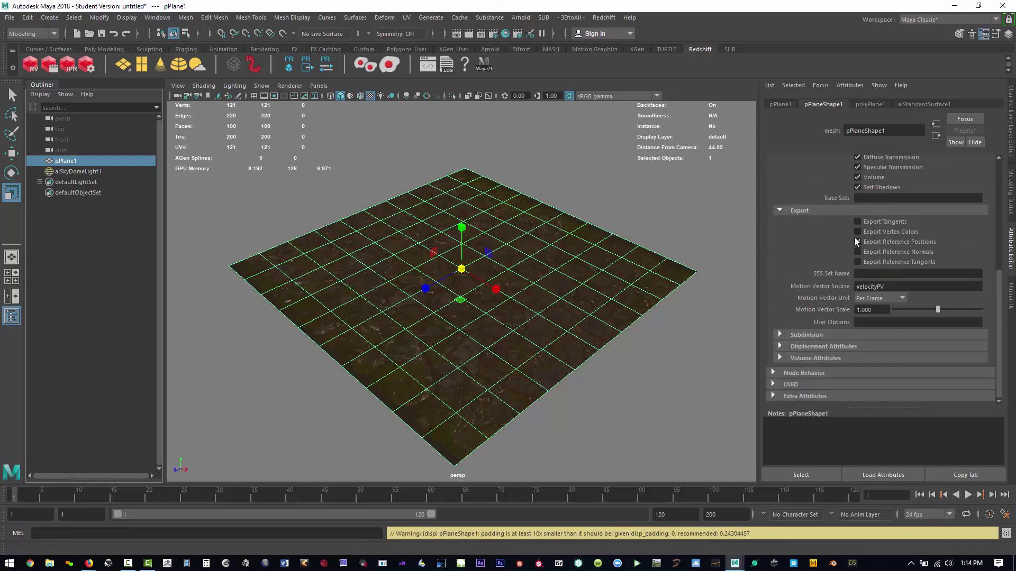
left_click(789, 334)
scroll(814, 296, "down", 2)
left_click(892, 284)
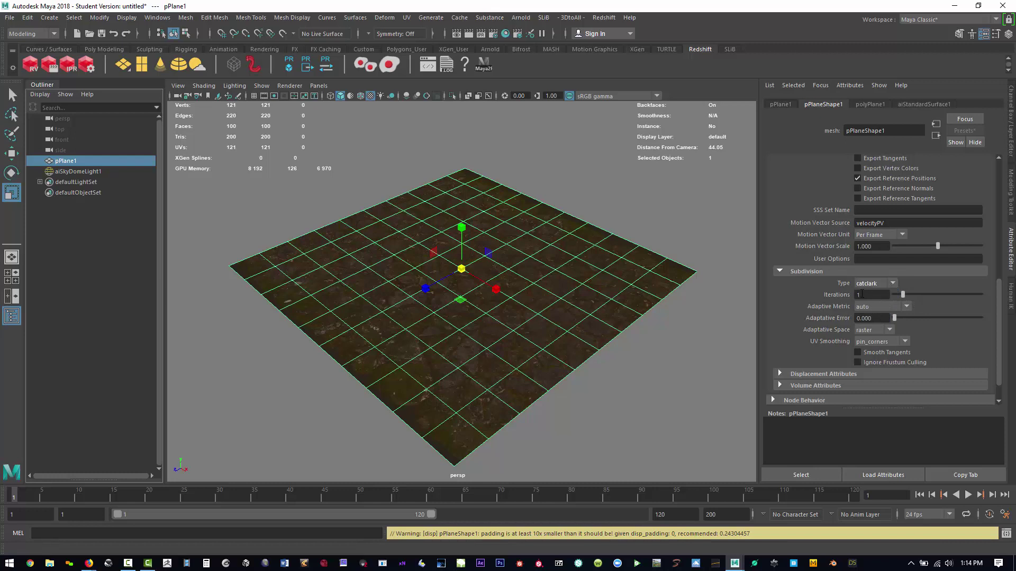
left_click(858, 295)
type("3")
key("Return")
scroll(856, 325, "down", 1)
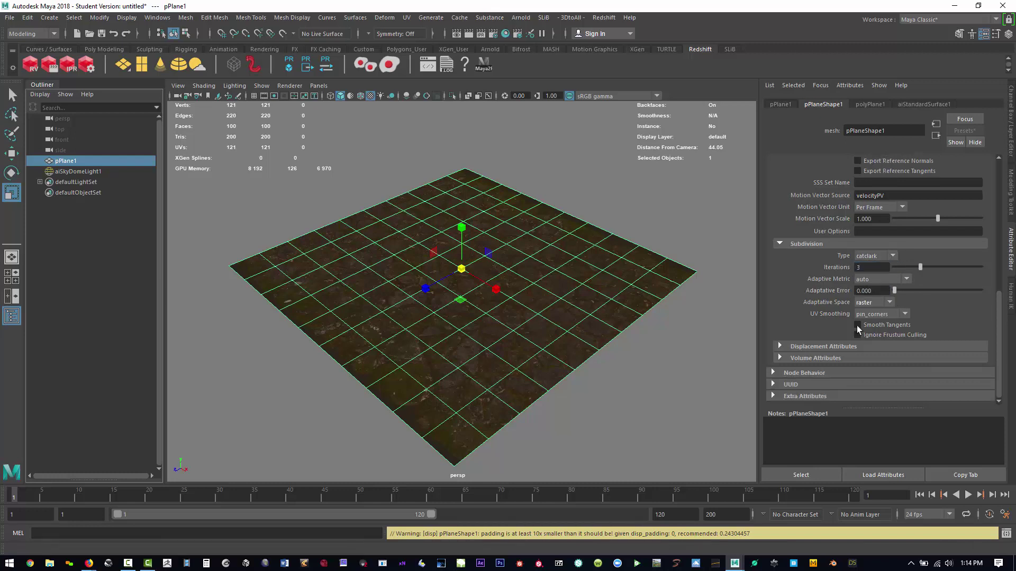
Set the plane shape's Arnold displacement height to 0.03.
left_click(793, 348)
scroll(815, 293, "down", 2)
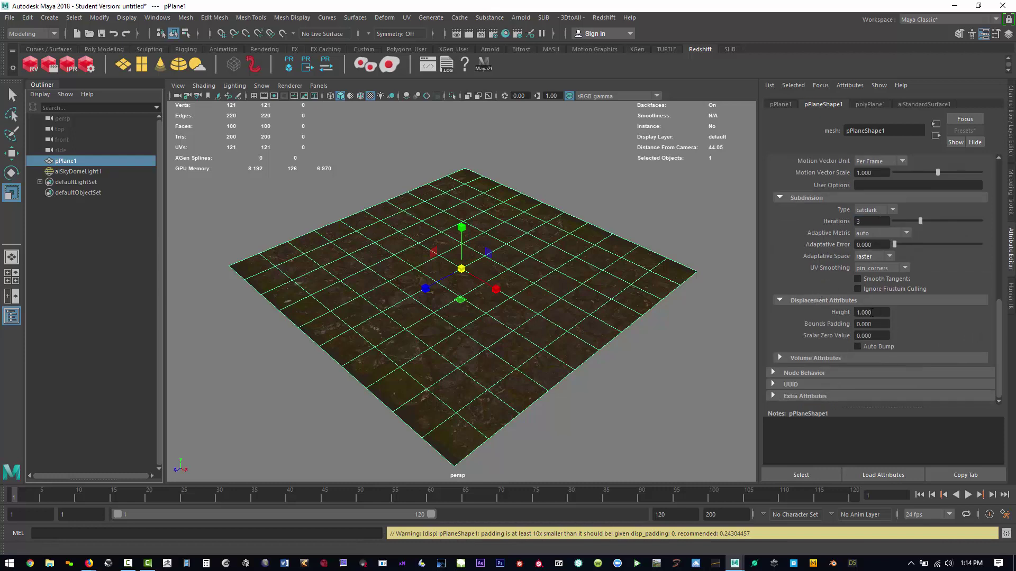
left_click(872, 313)
type(".03")
key("Return")
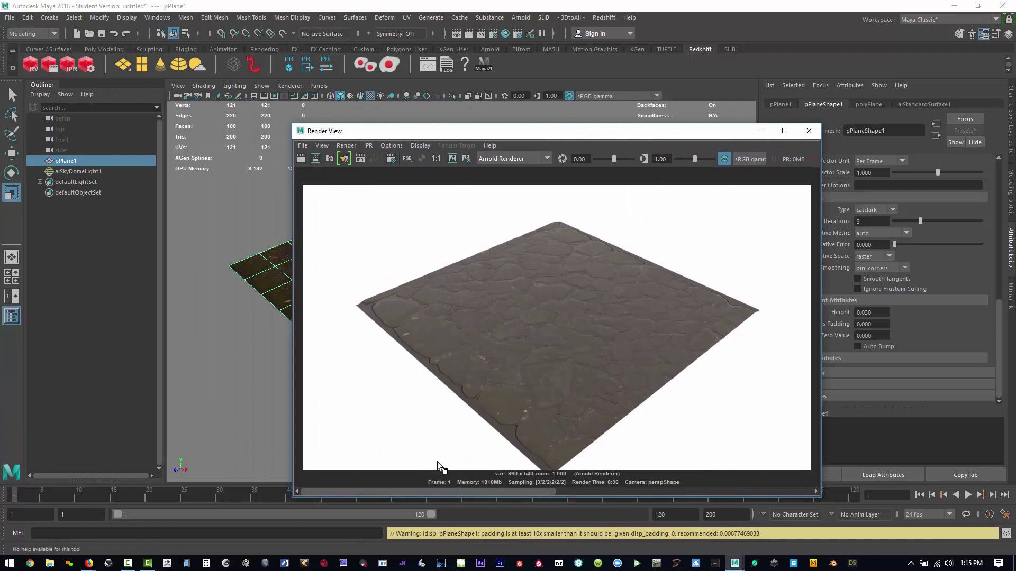
Render the displaced cobblestone plane with Arnold and check the relief from above and from a low angle.
left_click_drag(468, 491, 506, 469)
left_click_drag(580, 123, 3, 74)
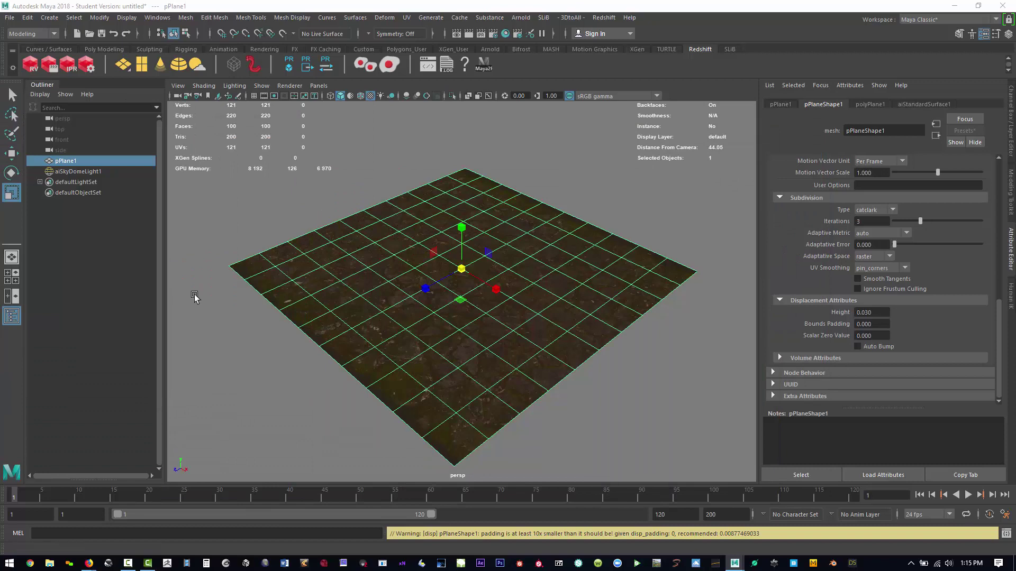
left_click_drag(247, 350, 390, 333, "alt")
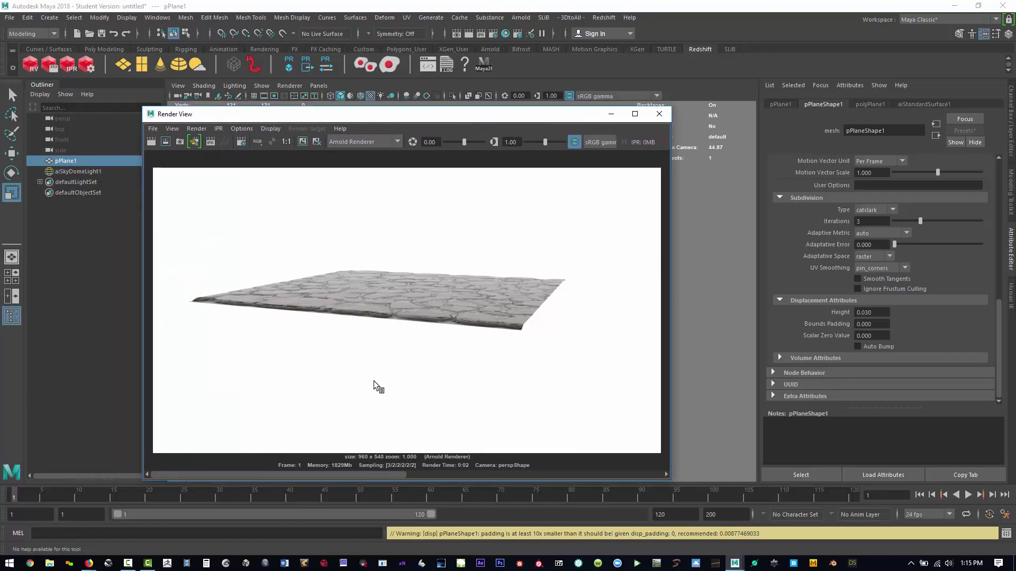
left_click_drag(440, 121, 480, 139)
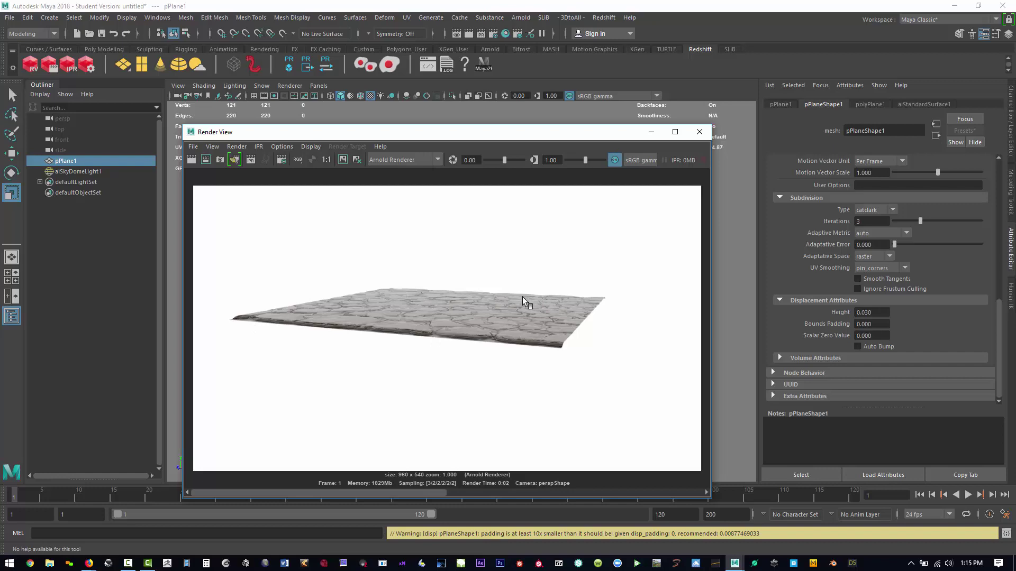
left_click_drag(501, 132, 0, 159)
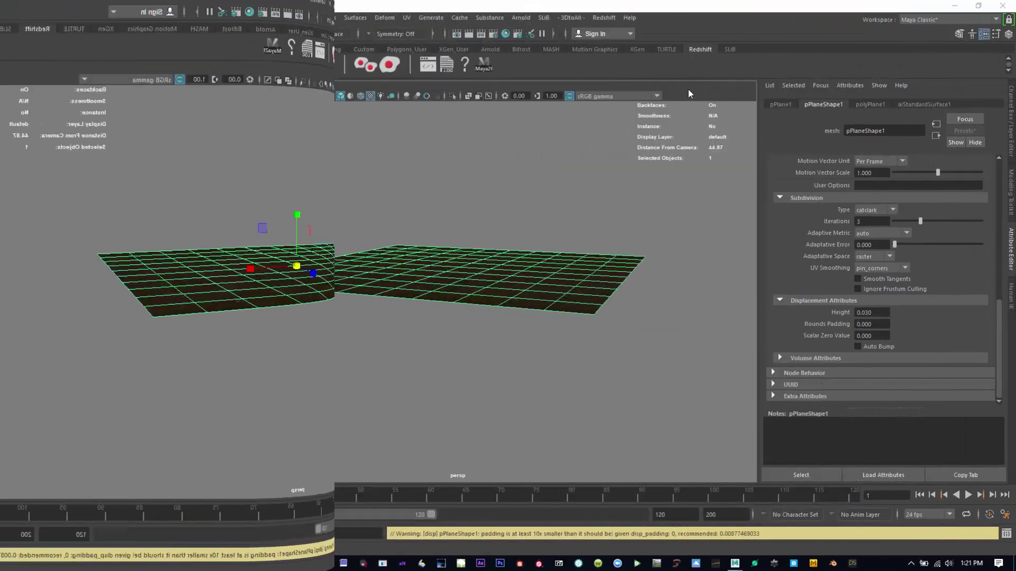
Break the texture connection on aiStandardSurface1's base color and lighten the plain color to a light grey.
left_click_drag(496, 276, 506, 307, "alt")
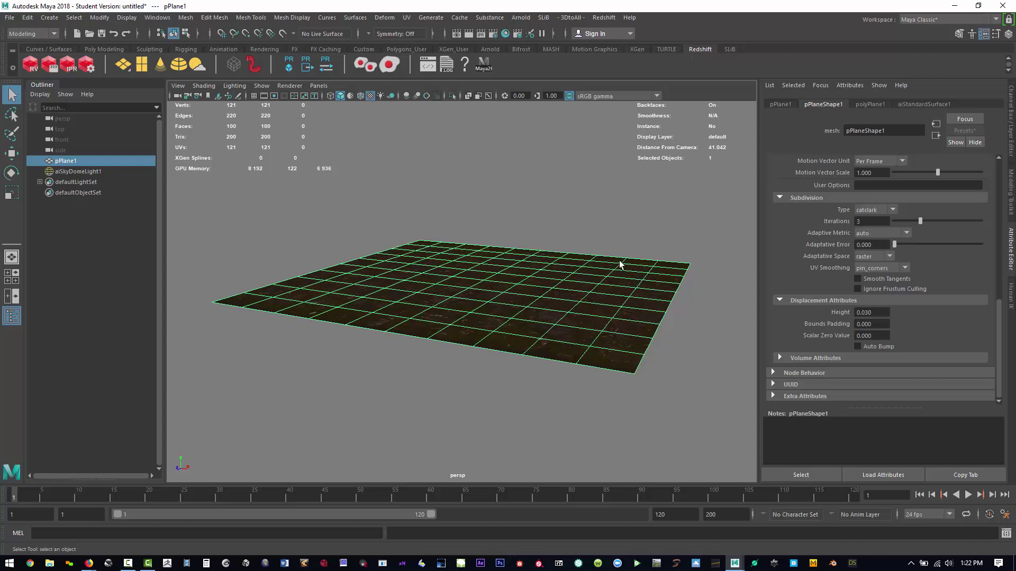
left_click(915, 104)
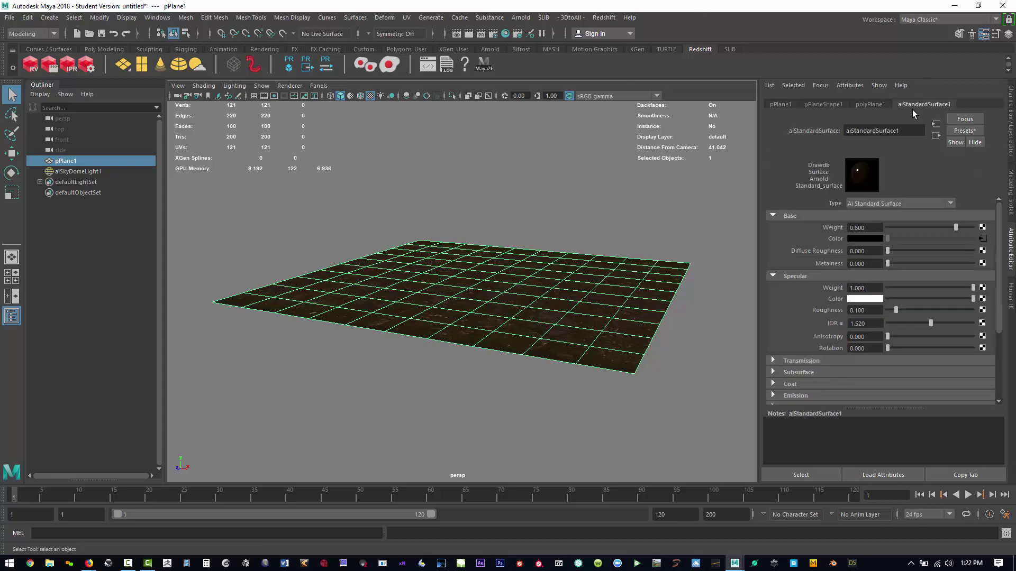
right_click(840, 241)
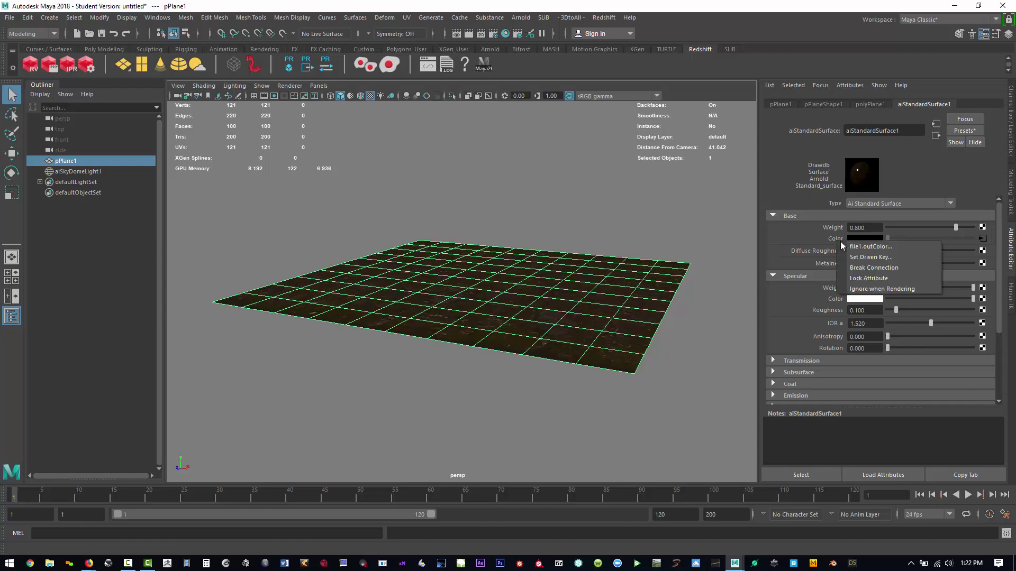
left_click(863, 266)
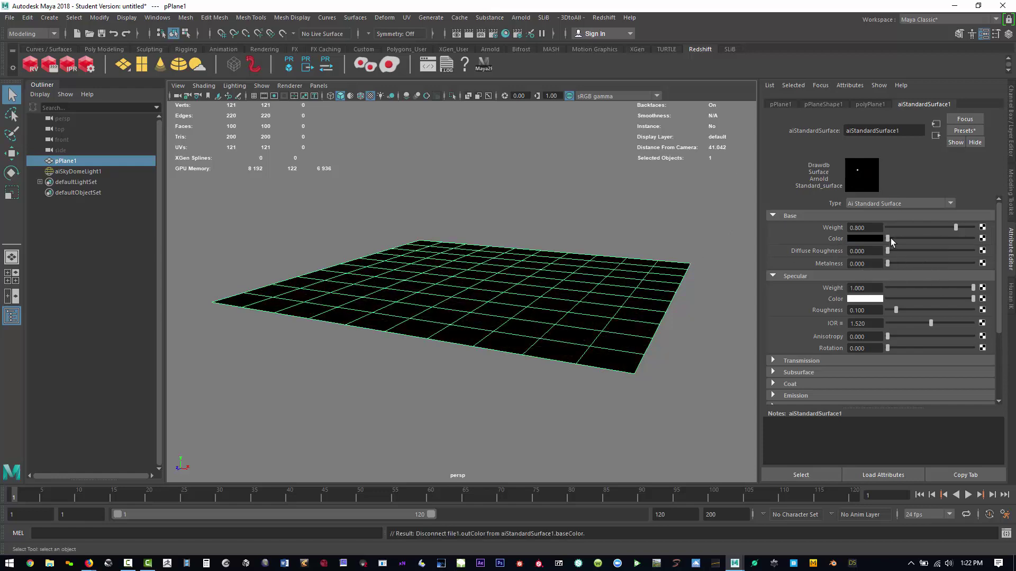
left_click_drag(890, 238, 957, 237)
scroll(958, 237, "down", 3)
Graph aiStandardSurface1's network in the Hypershade and select its aiStandardSurface1SG shading group.
left_click(505, 33)
left_click_drag(138, 80, 163, 93)
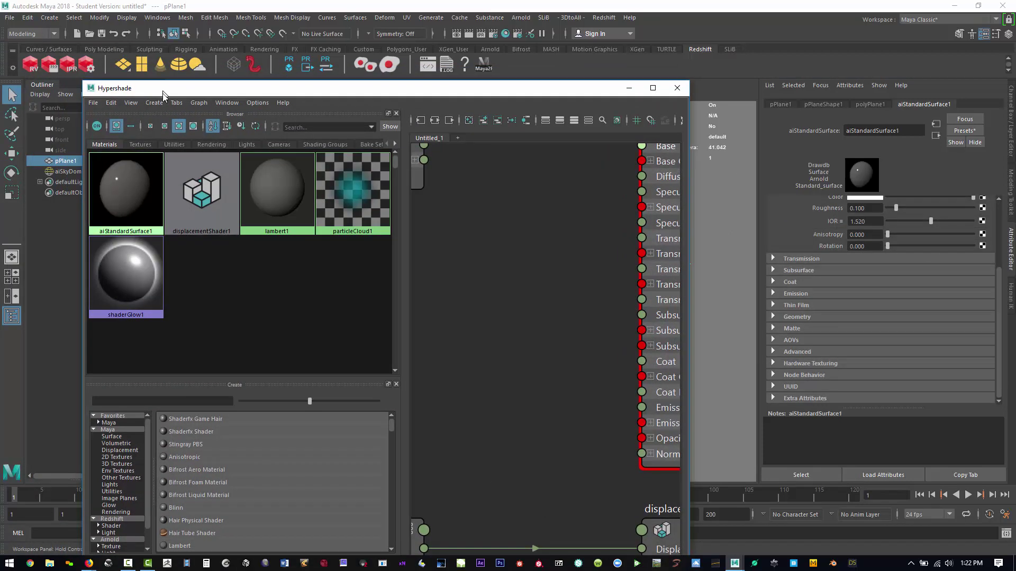
left_click(132, 199)
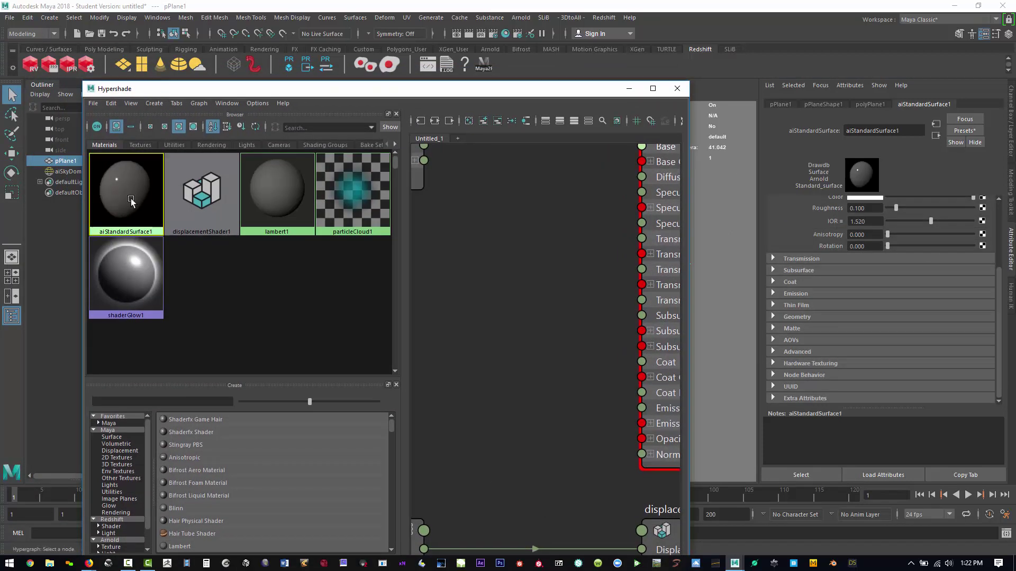
left_click(435, 120)
left_click(595, 268)
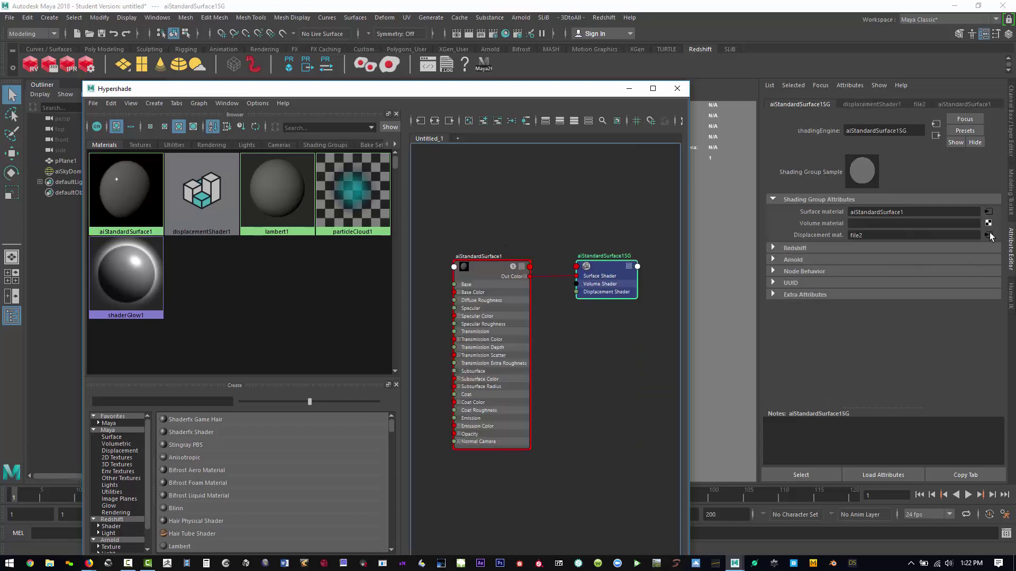
Load co Height Map (Merged).png from the co terrain folder as the displacement file's image.
left_click(987, 235)
left_click(985, 249)
left_click(324, 182)
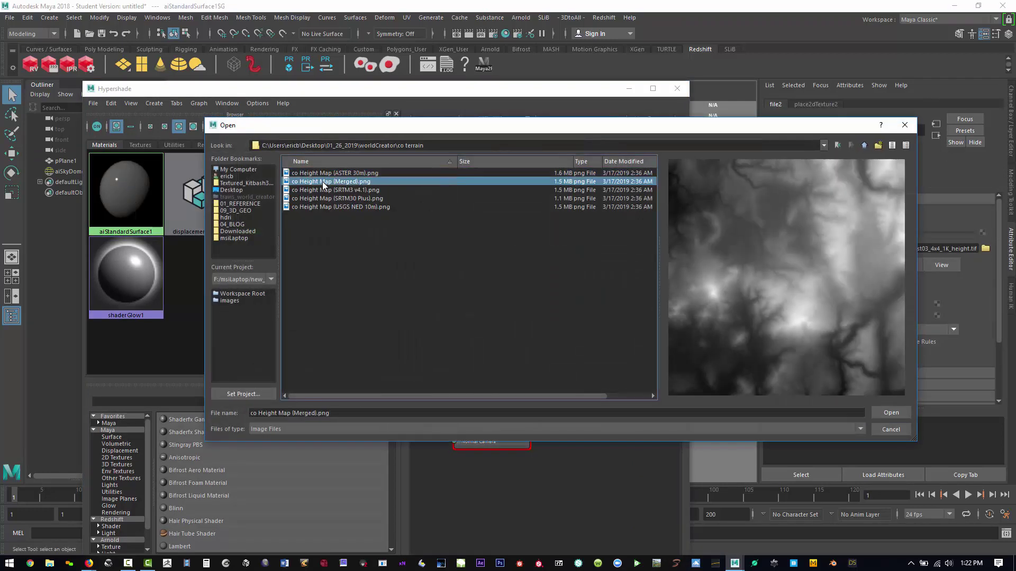
key("Return")
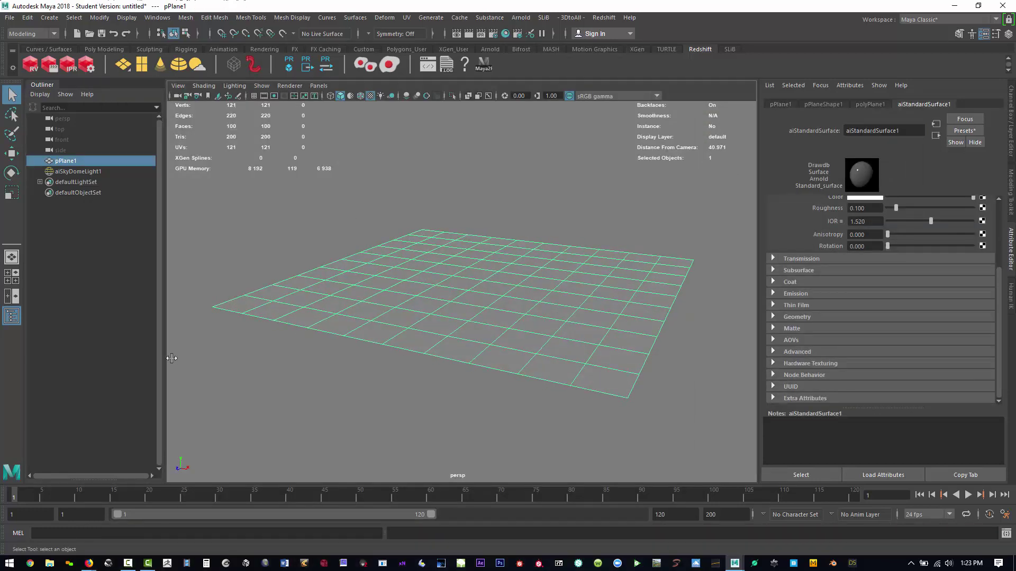
left_click_drag(578, 135, 0, 130)
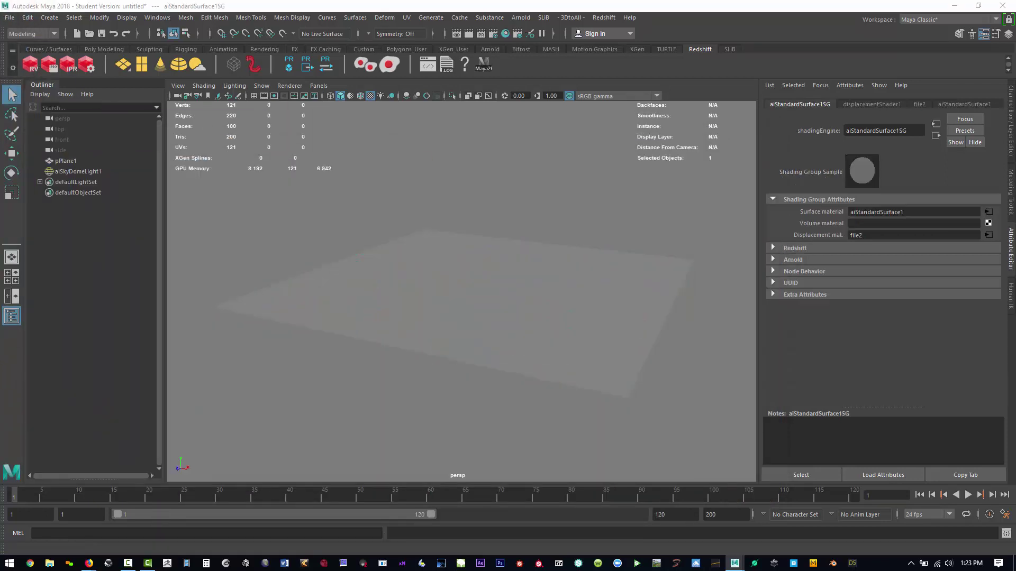
left_click(987, 234)
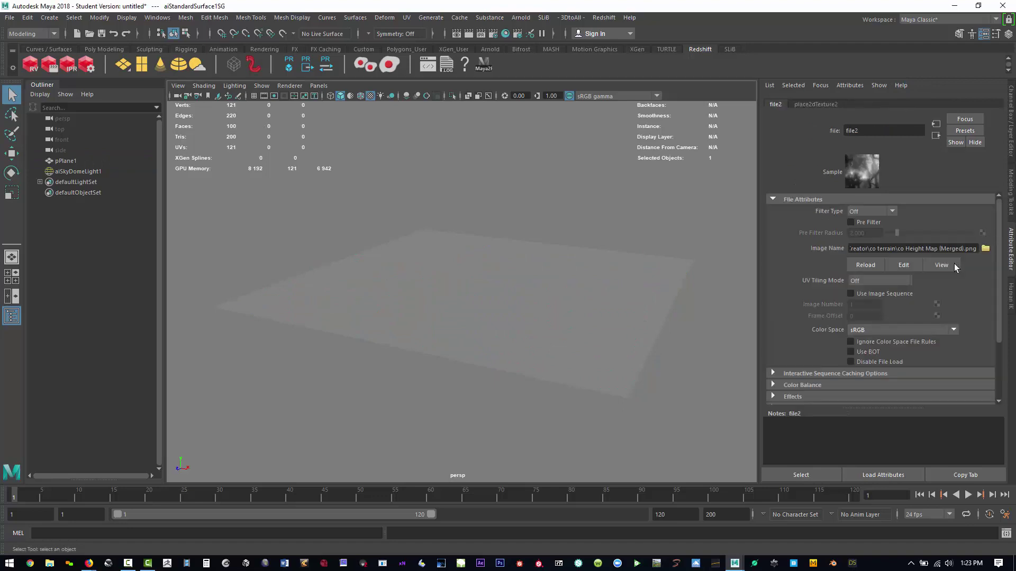
Set the plane shape's displacement height to 0.05 and render the terrain.
left_click(538, 308)
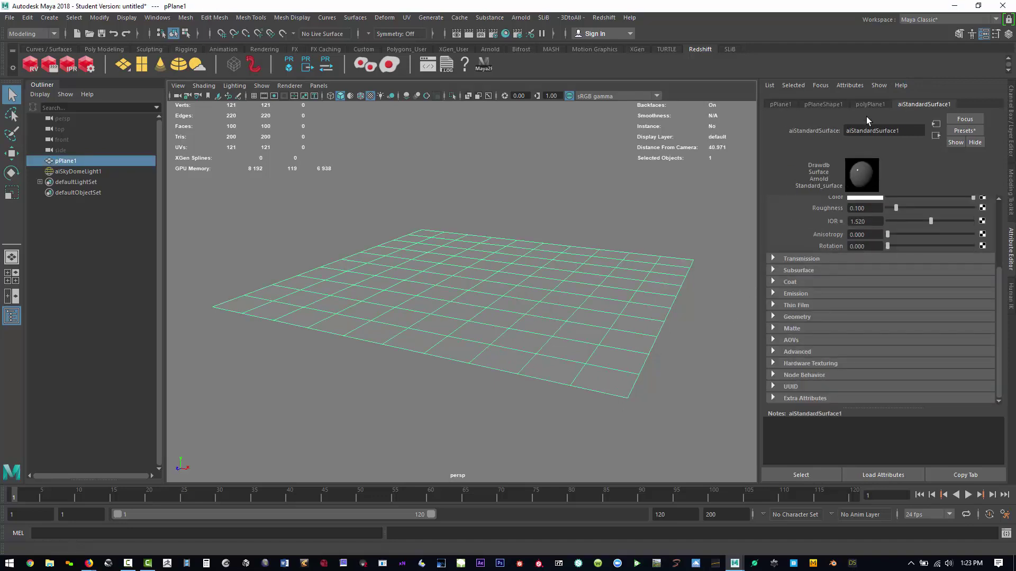
left_click(819, 105)
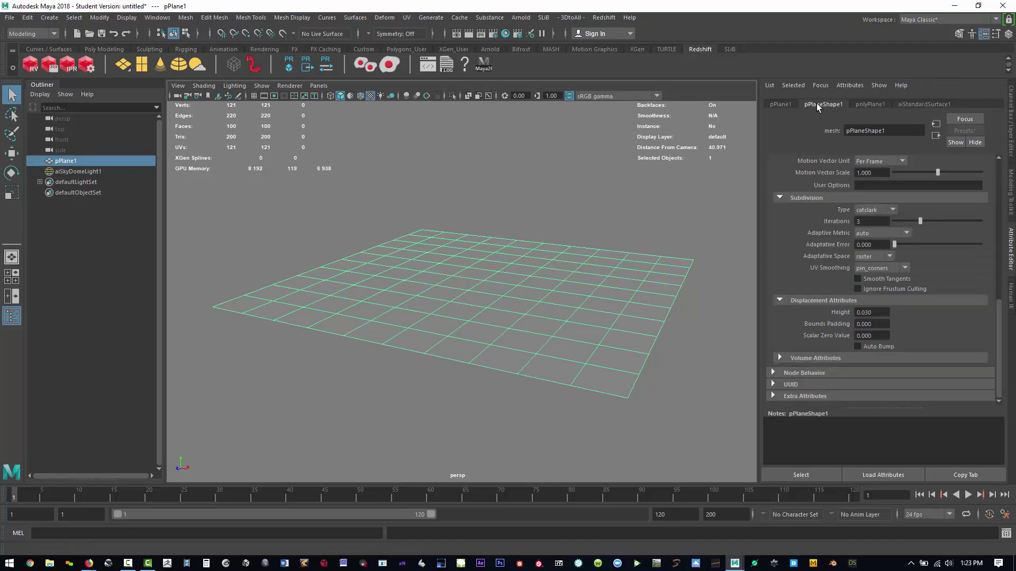
left_click(863, 313)
key("Return")
left_click(456, 33)
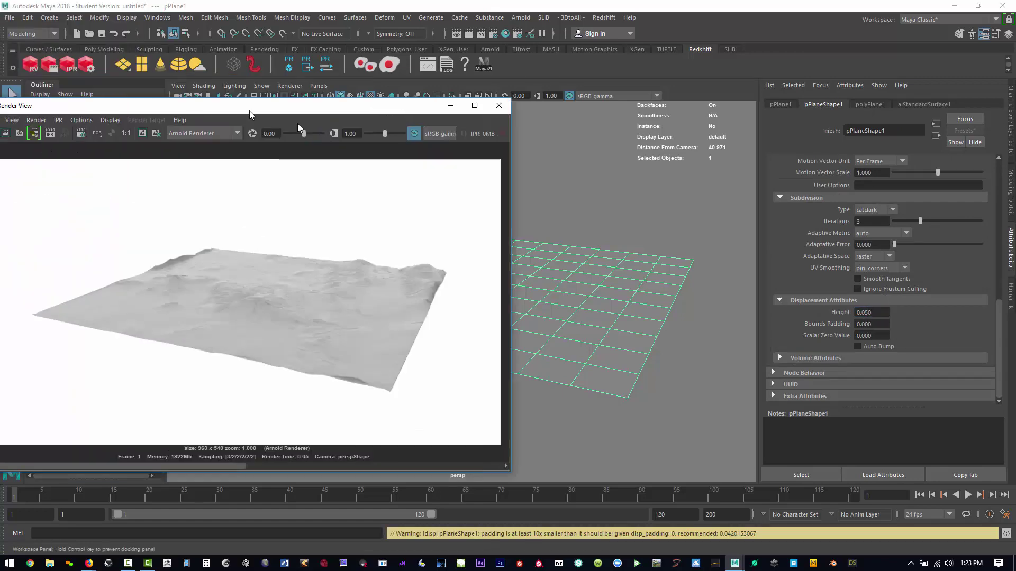
left_click_drag(247, 102, 425, 134)
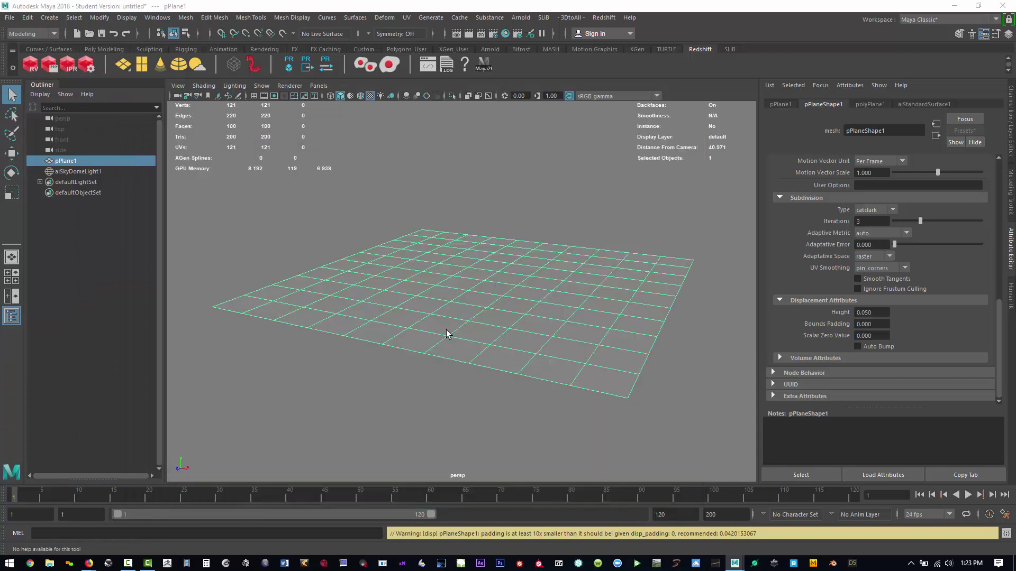
Render the terrain again from a nearly side-on camera angle to examine its relief.
left_click_drag(447, 333, 503, 344, "alt")
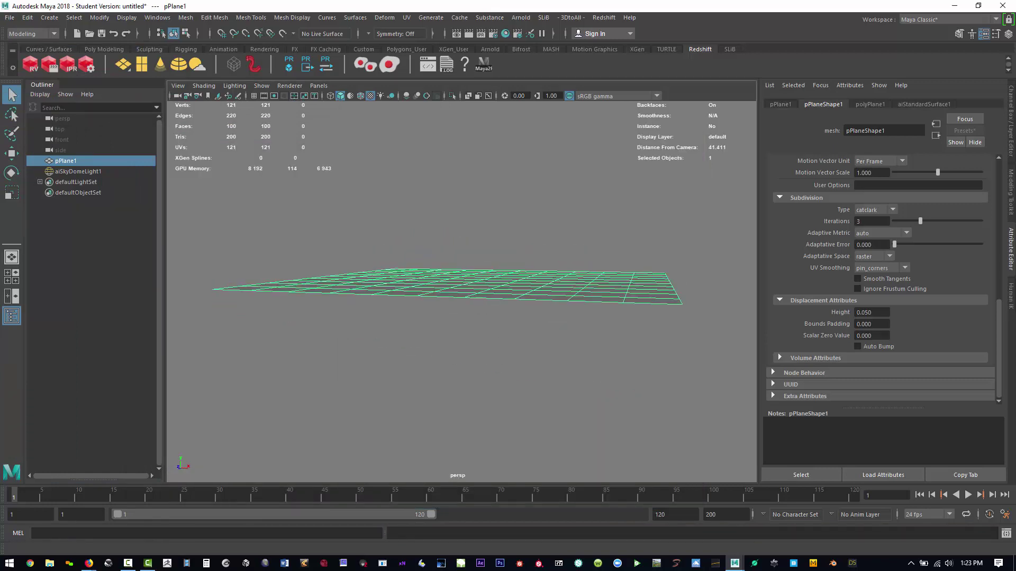
left_click(456, 33)
left_click_drag(237, 70, 0, 19)
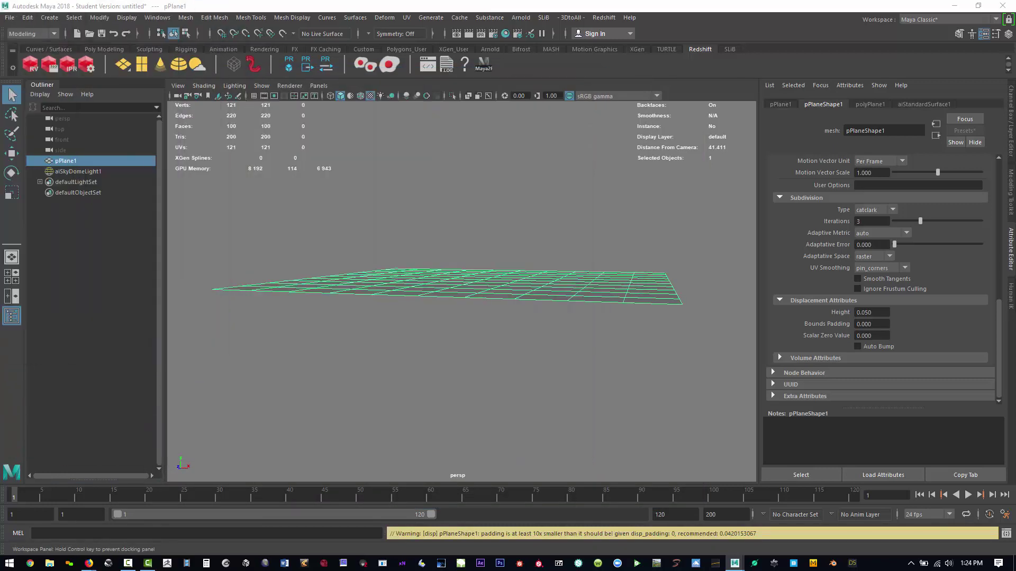
Render the terrain from a higher angle in the Arnold RenderView.
left_click_drag(569, 281, 558, 297, "alt")
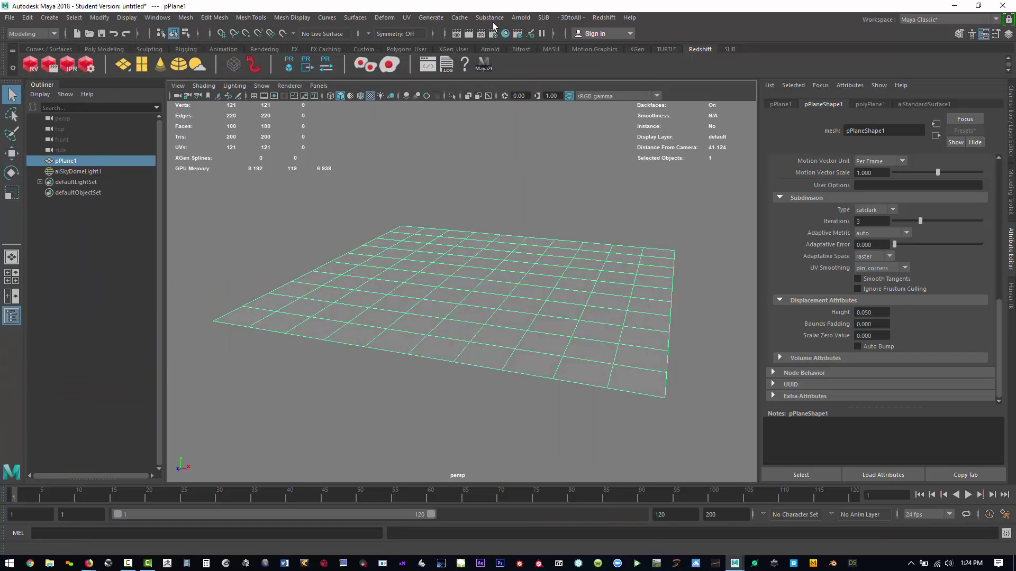
left_click(521, 17)
left_click(536, 36)
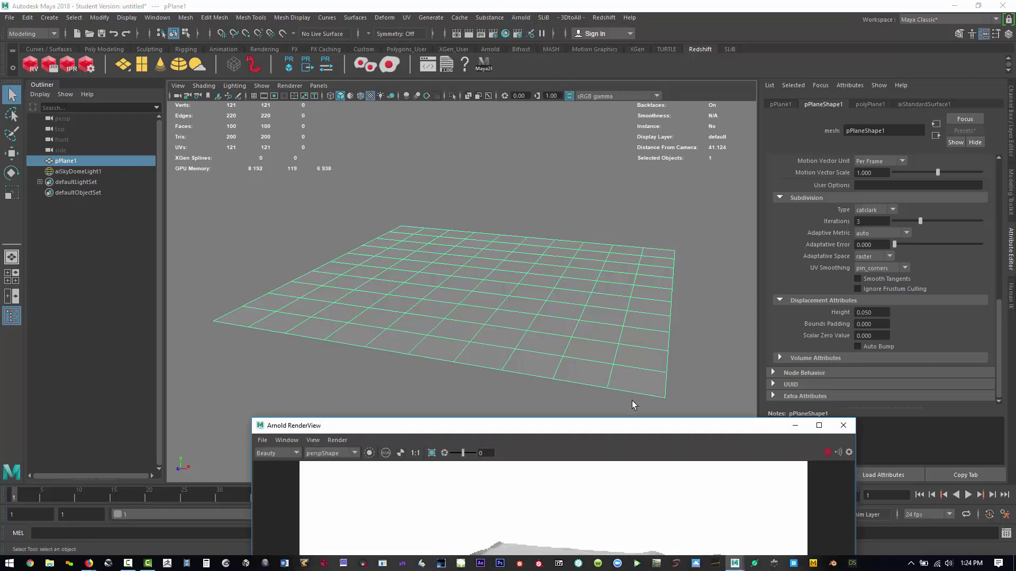
left_click_drag(627, 427, 580, 133)
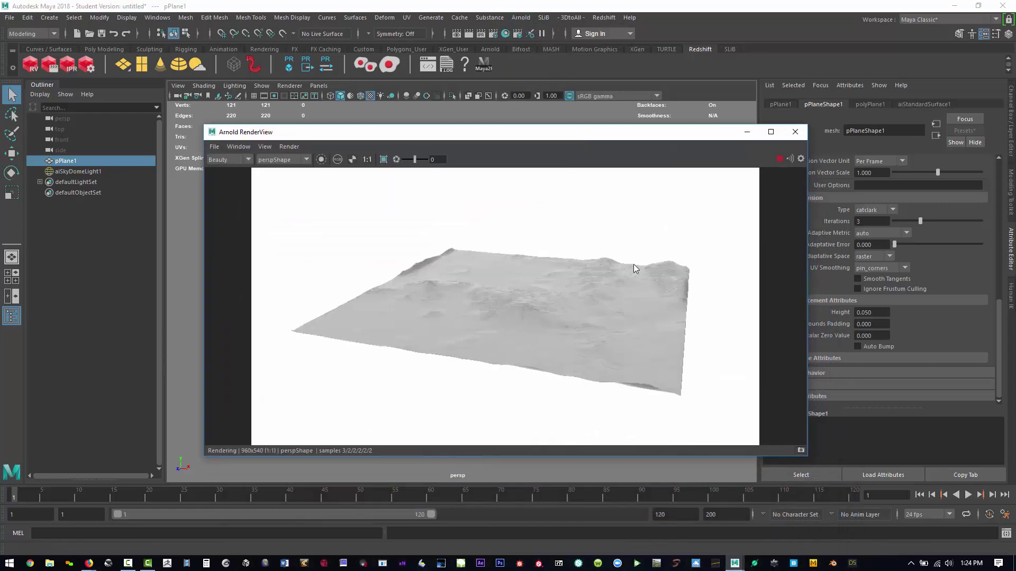
left_click_drag(395, 137, 372, 169)
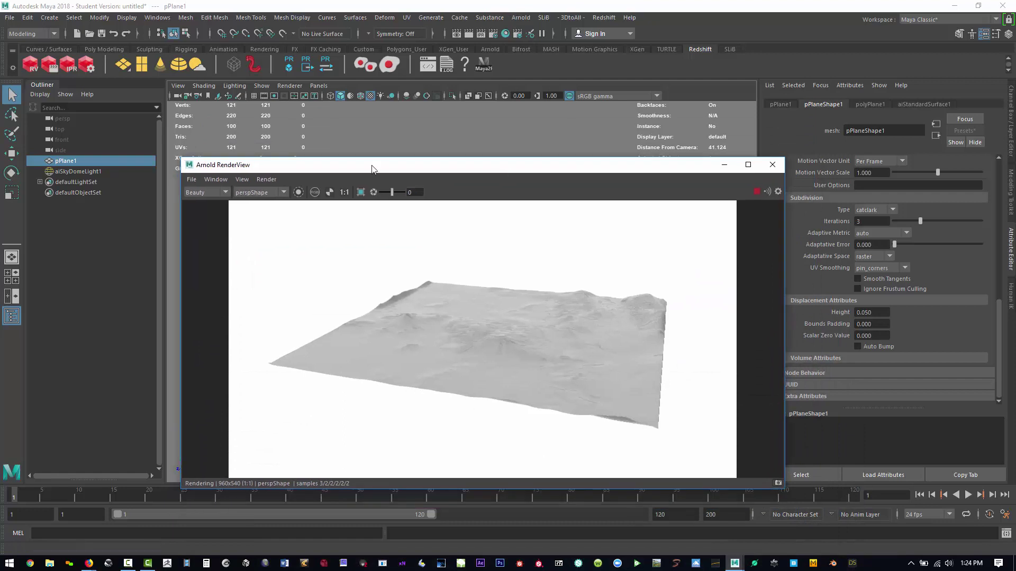
Set the Arnold RenderView's debug shading to Wireframe to examine the subdivided terrain mesh.
left_click(273, 179)
mouse_move(310, 295)
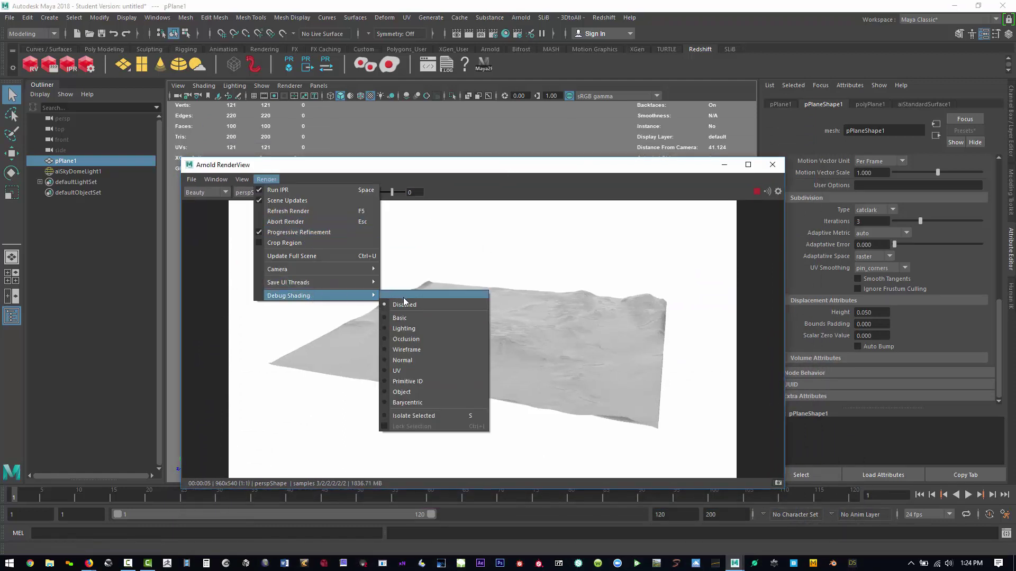
left_click(408, 349)
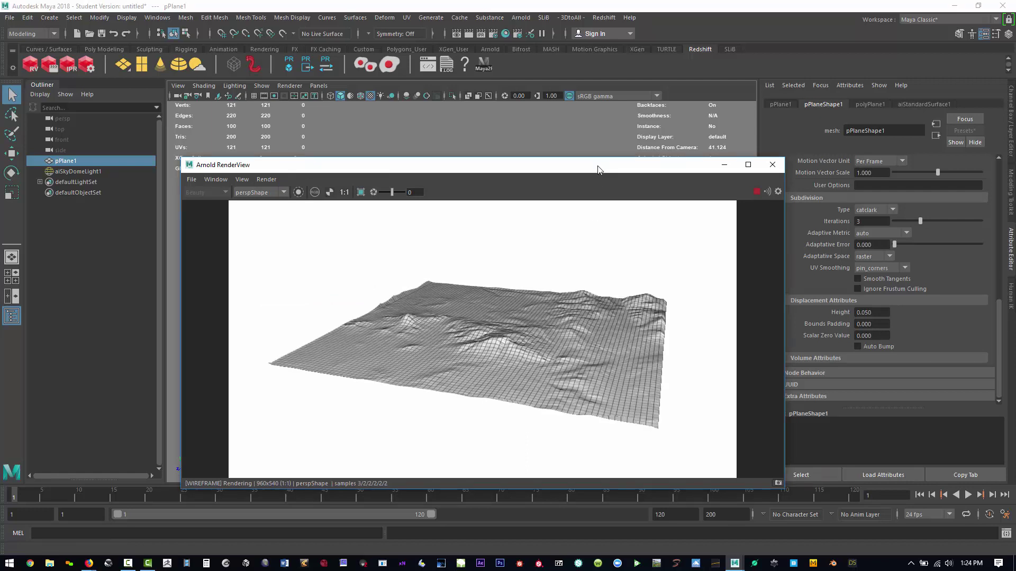
left_click_drag(598, 169, 514, 112)
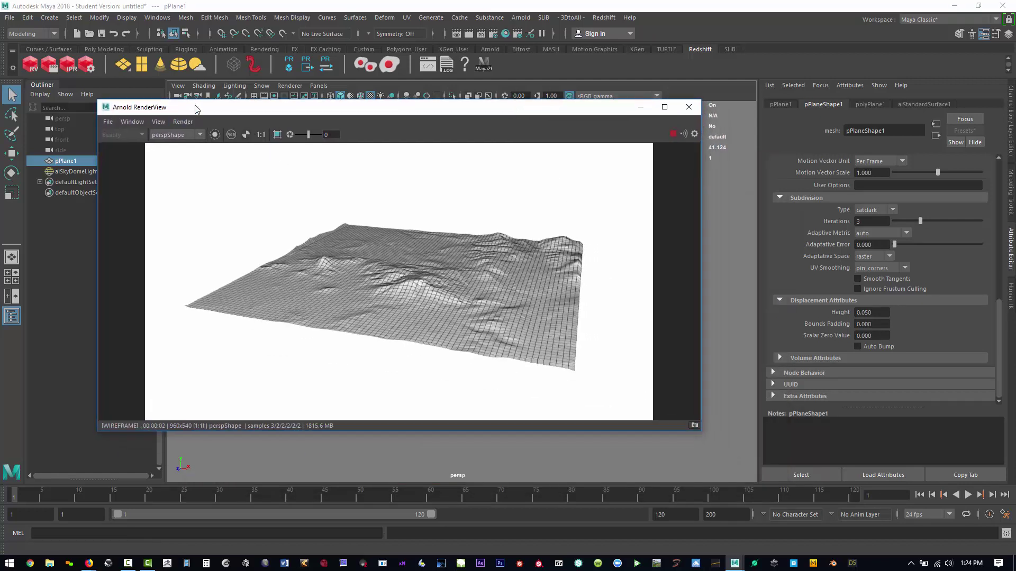
left_click(183, 121)
mouse_move(220, 238)
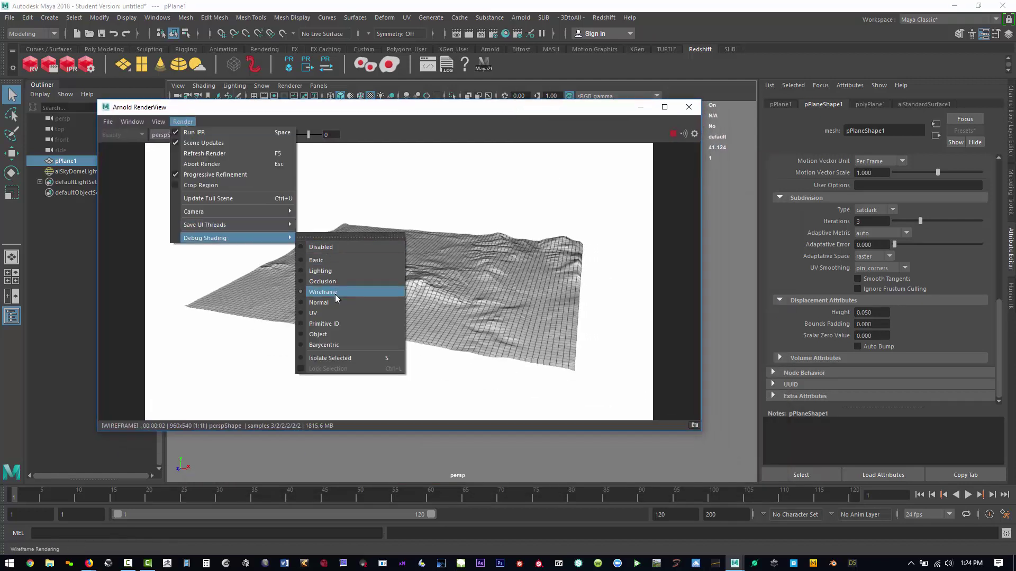
left_click(532, 294)
Move the Arnold RenderView clear of the attributes and set the plane shape's subdivision iterations to 1.
left_click_drag(577, 108, 579, 144)
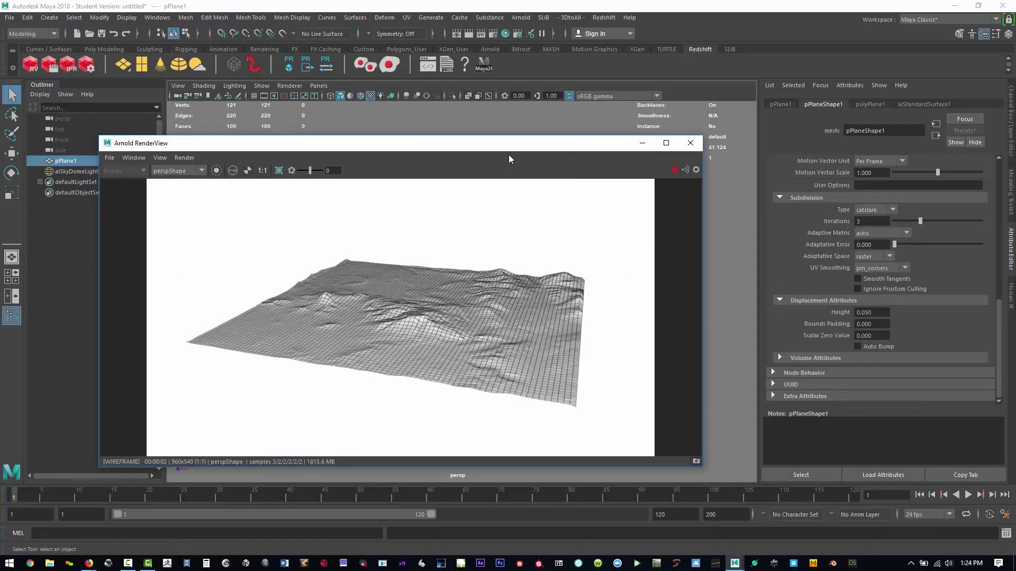
left_click_drag(508, 159, 479, 199)
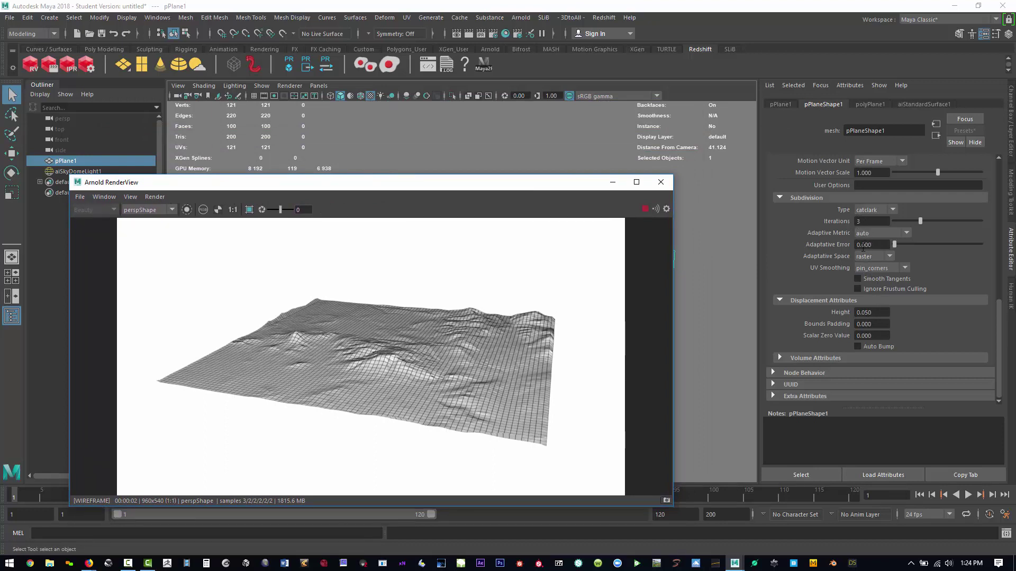
left_click(866, 222)
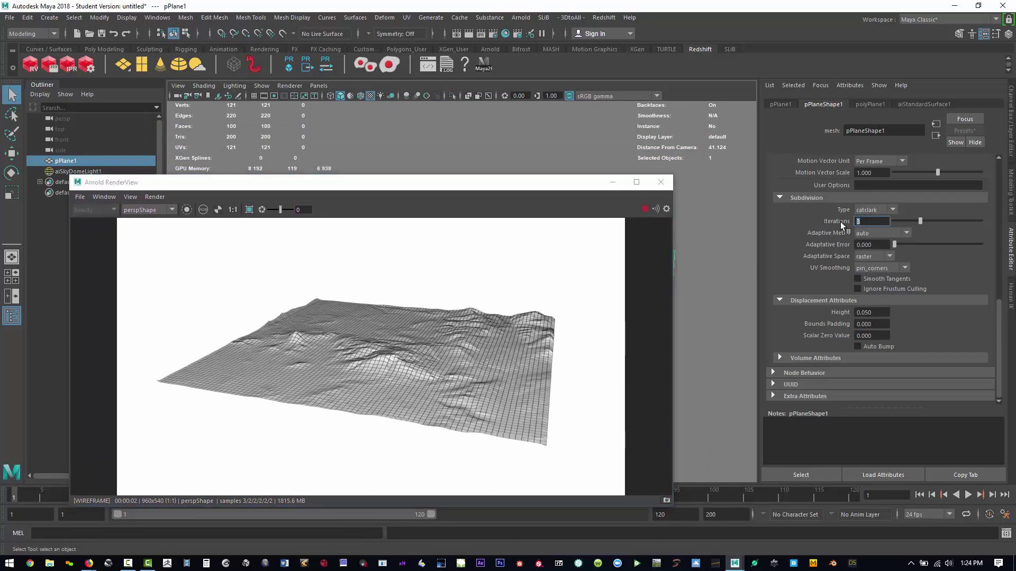
type("1")
key("Return")
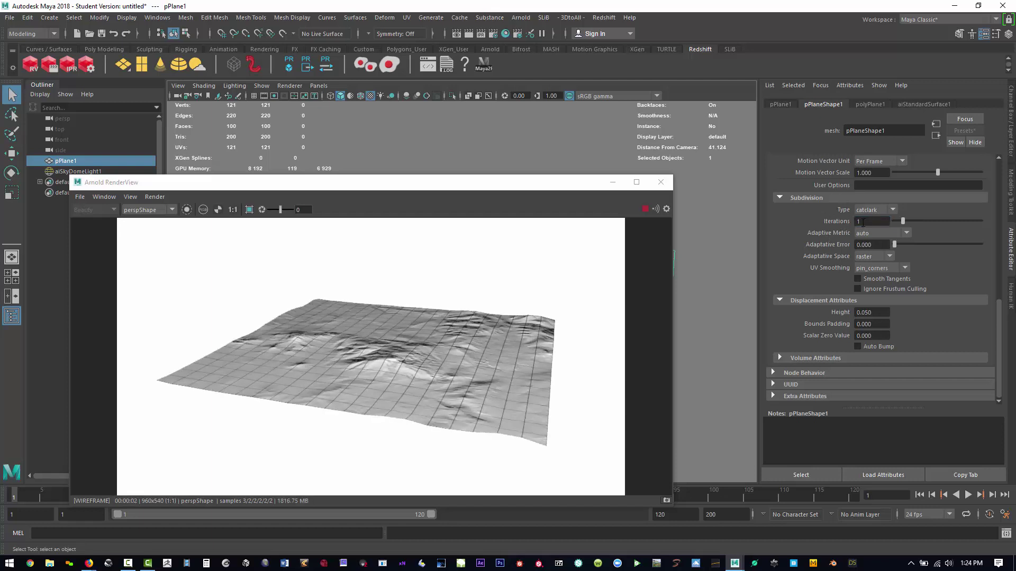
Try 4 and 5 subdivision iterations on the plane shape, settling on 4 while comparing the wireframe renders.
left_click_drag(903, 220, 928, 220)
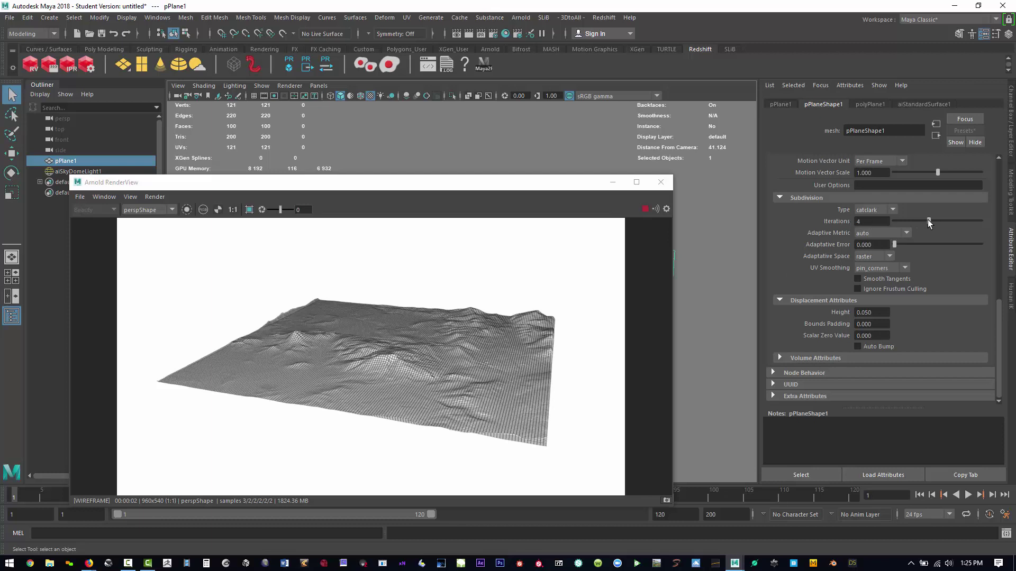
left_click_drag(929, 220, 933, 218)
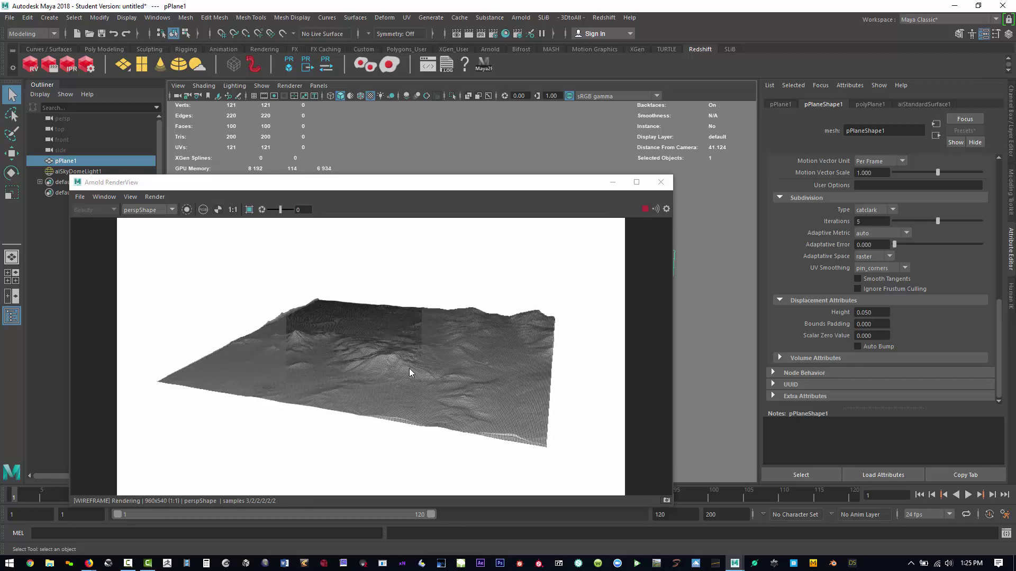
left_click(936, 220)
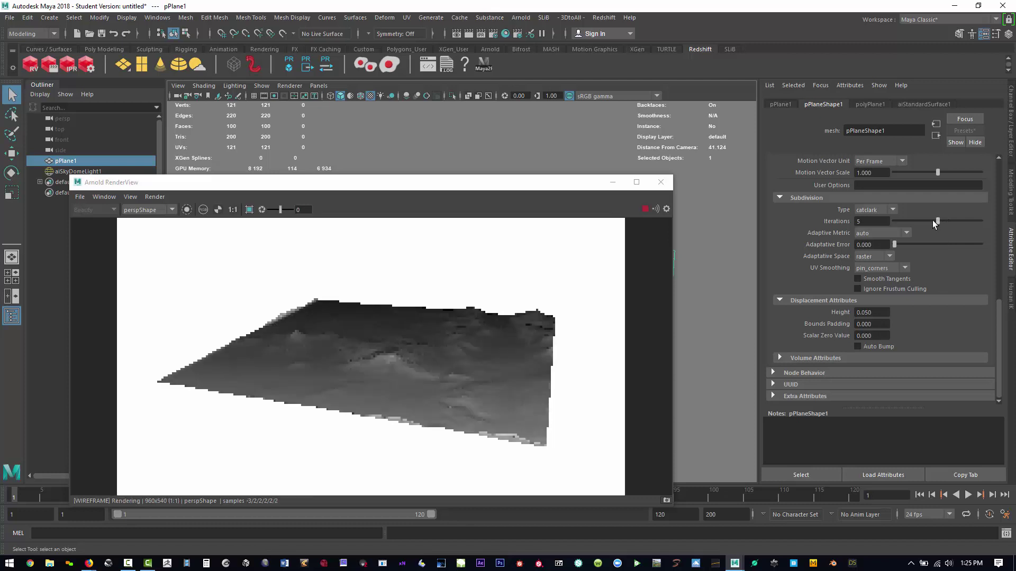
left_click_drag(933, 220, 931, 220)
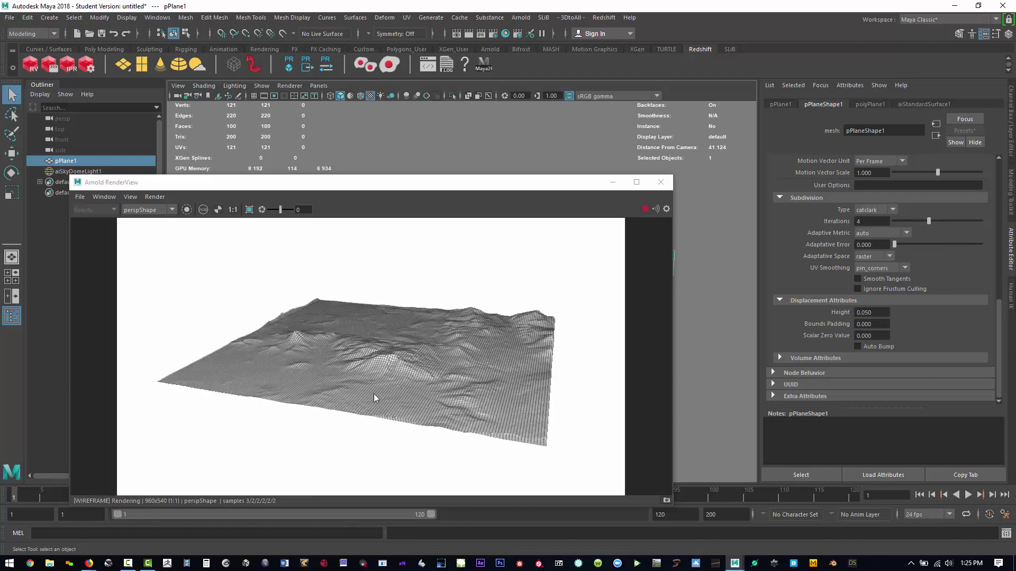
Bake the selected plane's displaced geometry with Arnold to an OBJ file named co_disp_geo on the Desktop.
left_click_drag(491, 186, 532, 151)
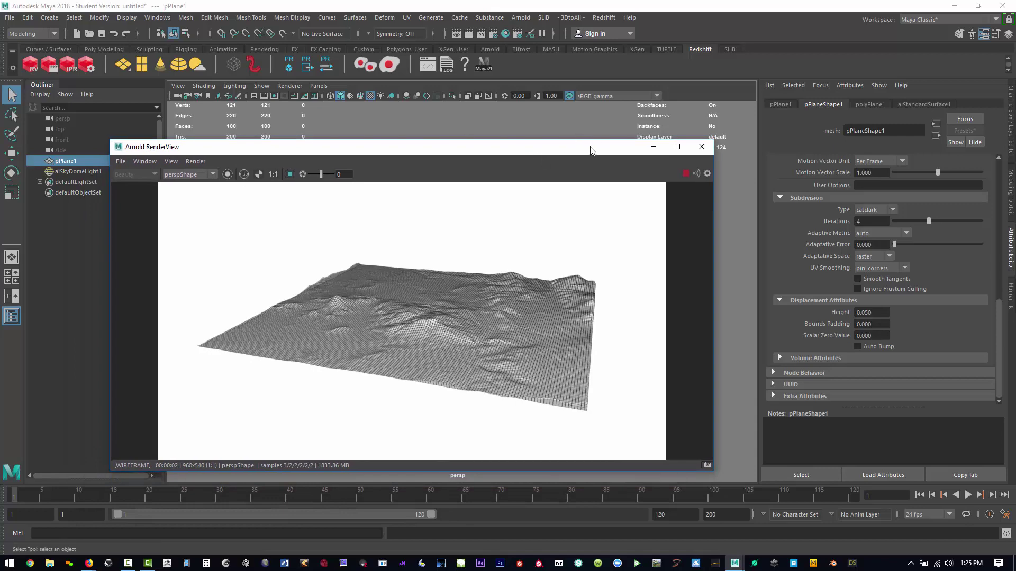
left_click_drag(593, 148, 189, 112)
left_click(521, 17)
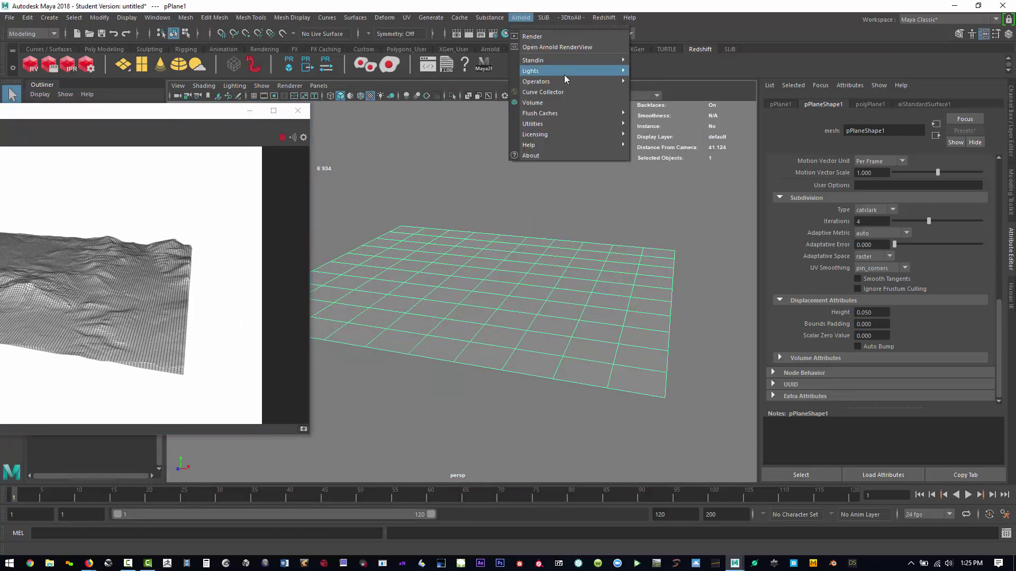
mouse_move(572, 76)
mouse_move(574, 122)
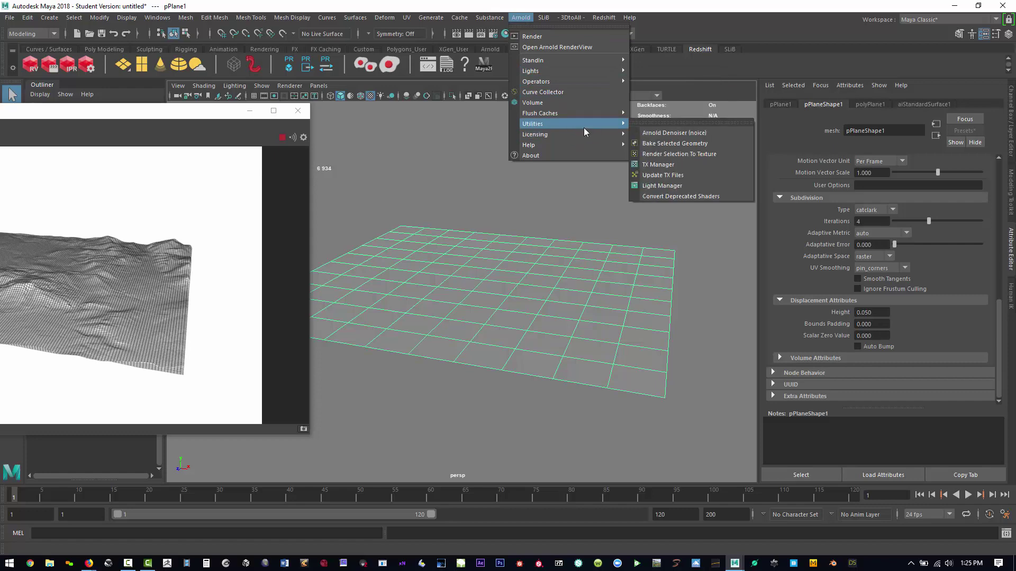
left_click(674, 142)
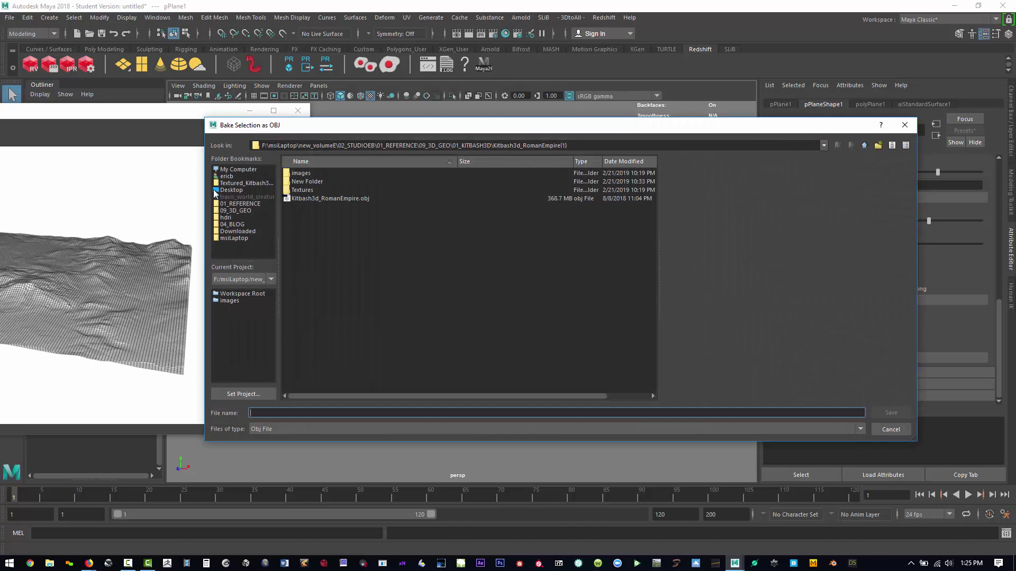
left_click(231, 190)
left_click(287, 413)
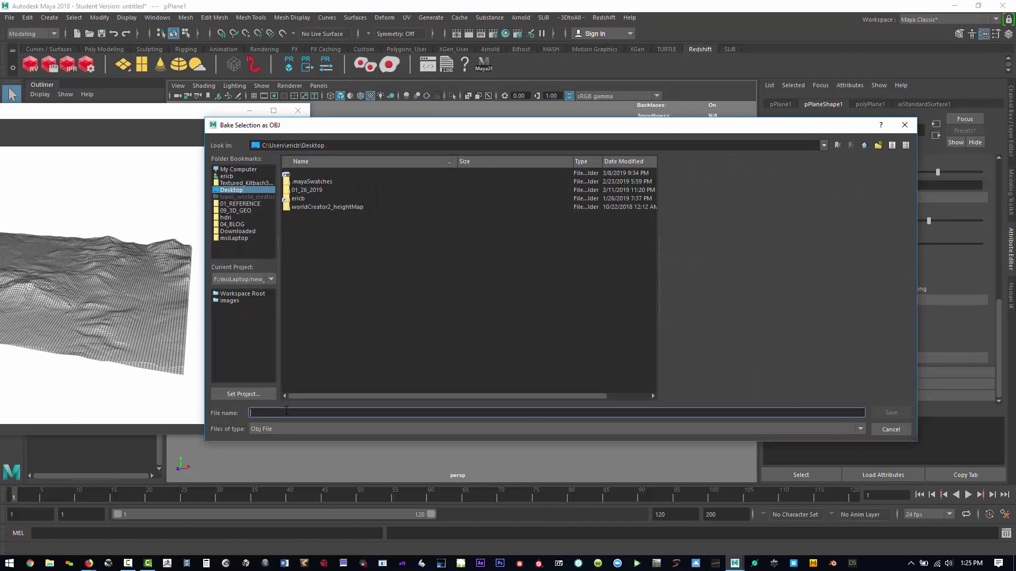
type("co_disp_geo")
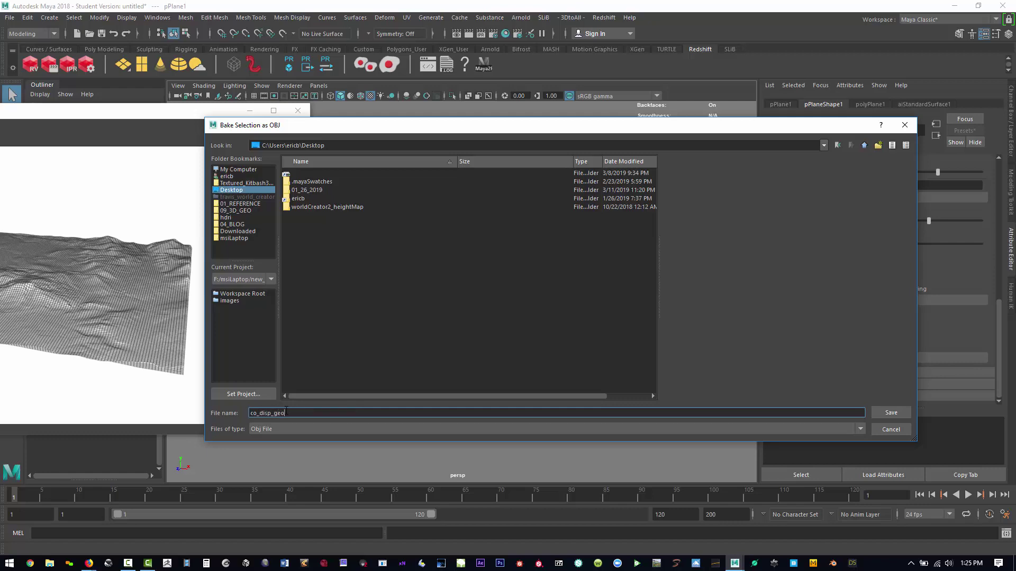
left_click(894, 416)
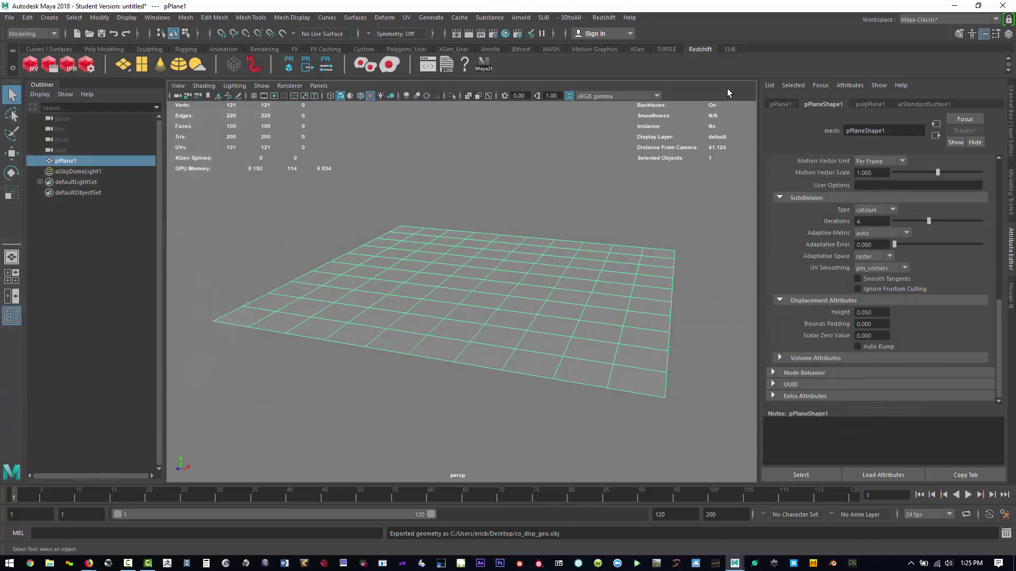
left_click(12, 19)
left_click(40, 48)
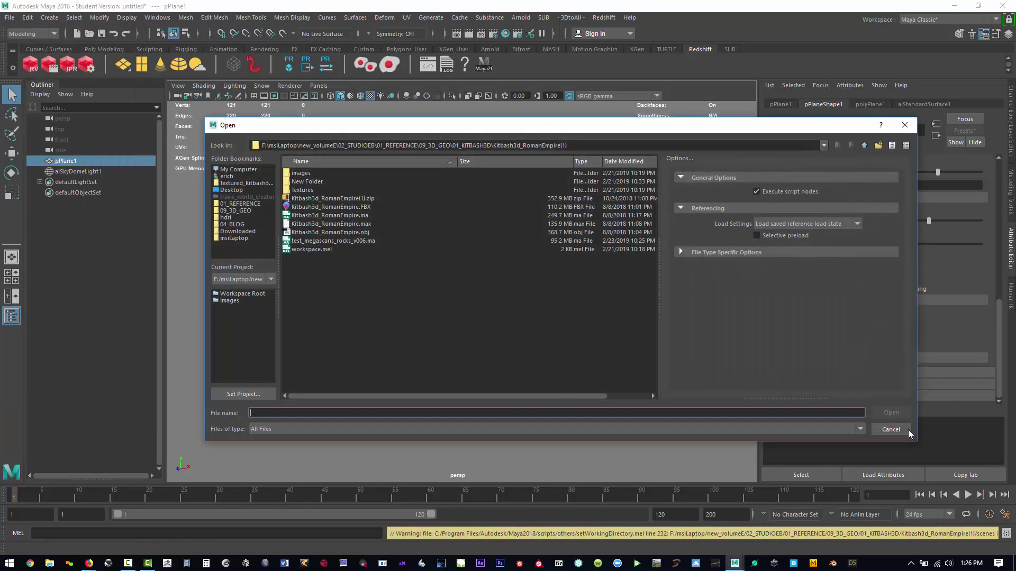
left_click(909, 433)
Import co_disp_geo.obj from the Desktop into the current scene.
left_click(9, 18)
left_click(348, 181)
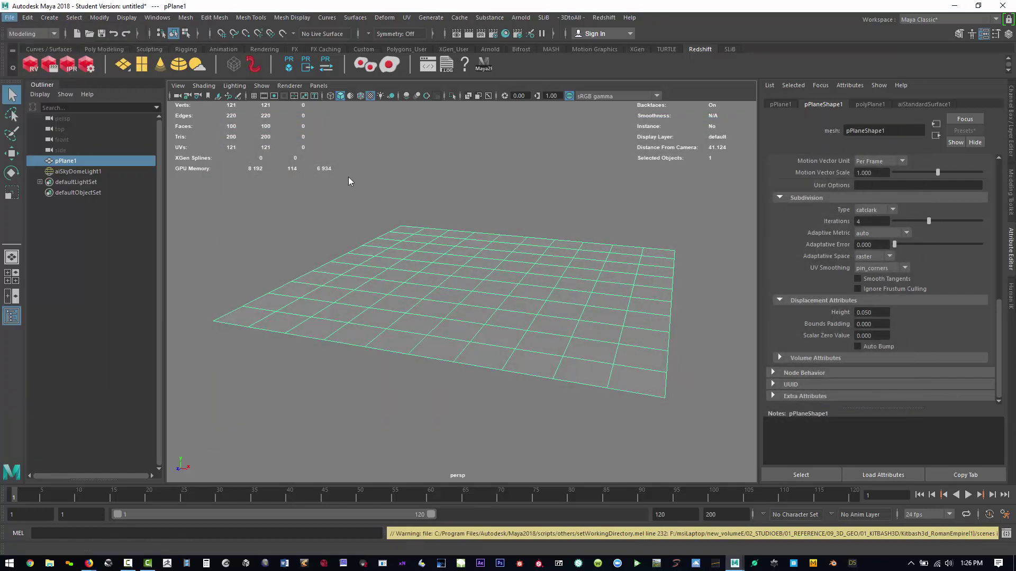
left_click(232, 190)
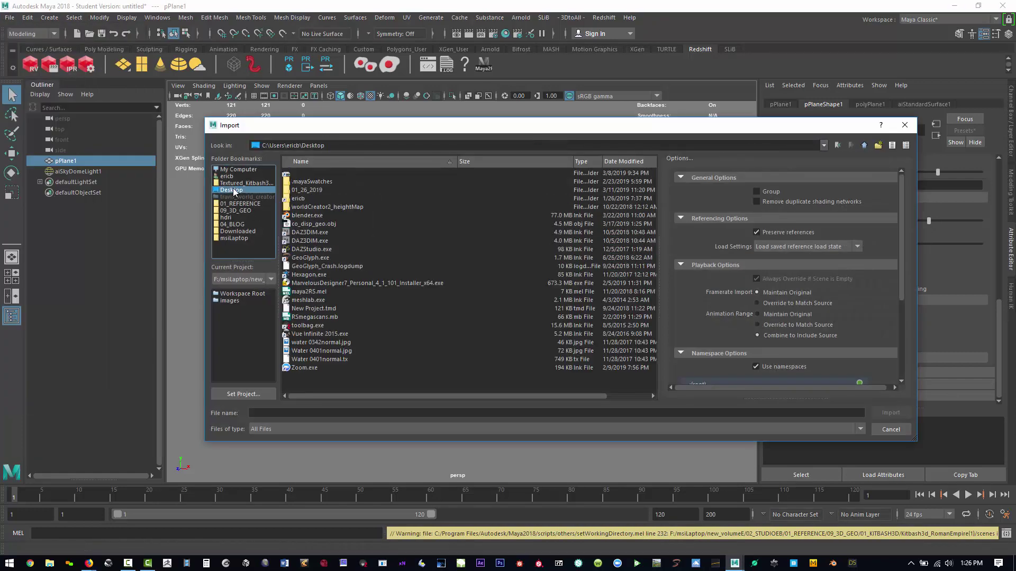
left_click(309, 226)
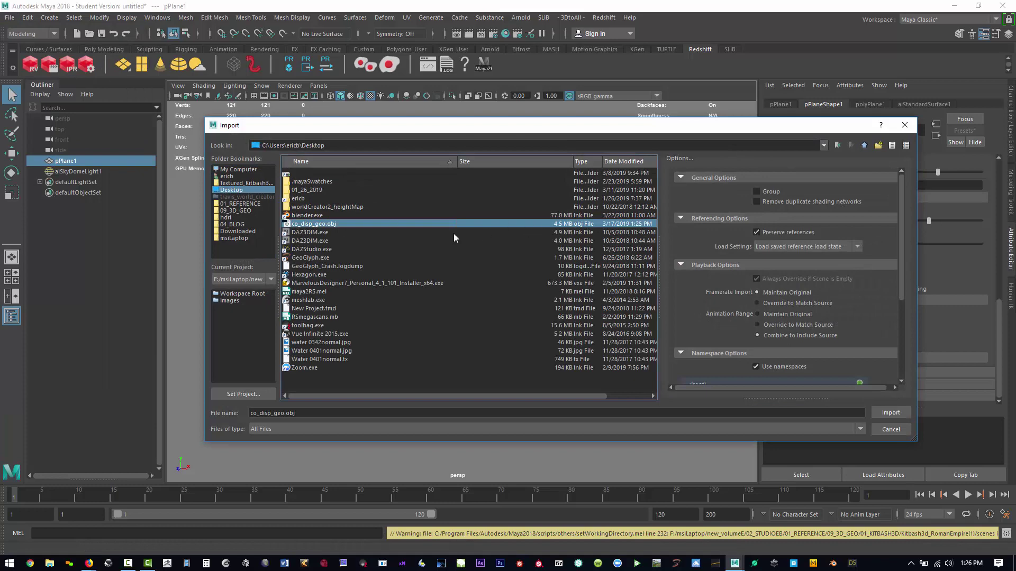
left_click(888, 413)
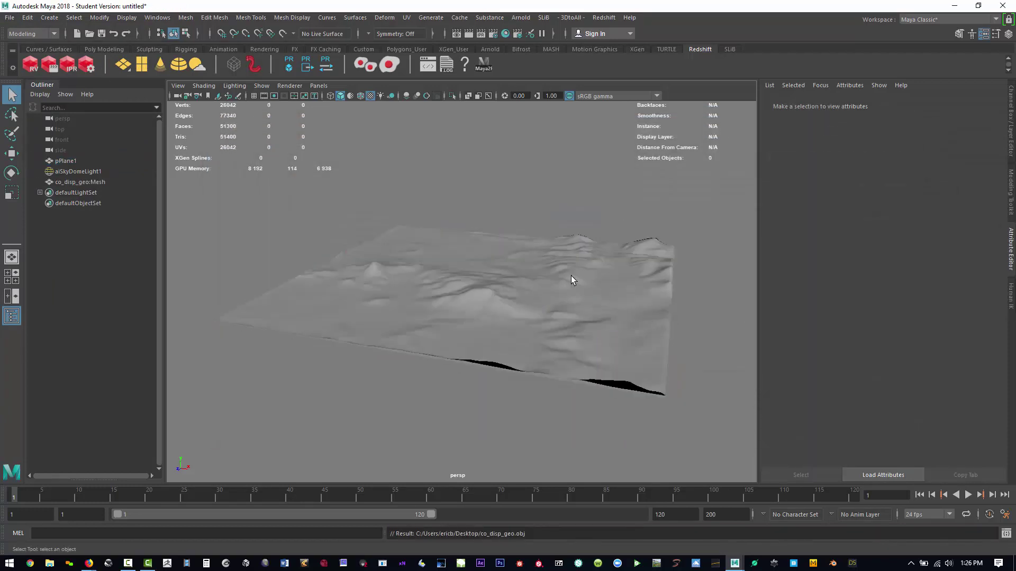
Select the imported terrain mesh and examine its dense baked wireframe close up from several angles.
left_click_drag(571, 276, 523, 324, "alt")
left_click(567, 311)
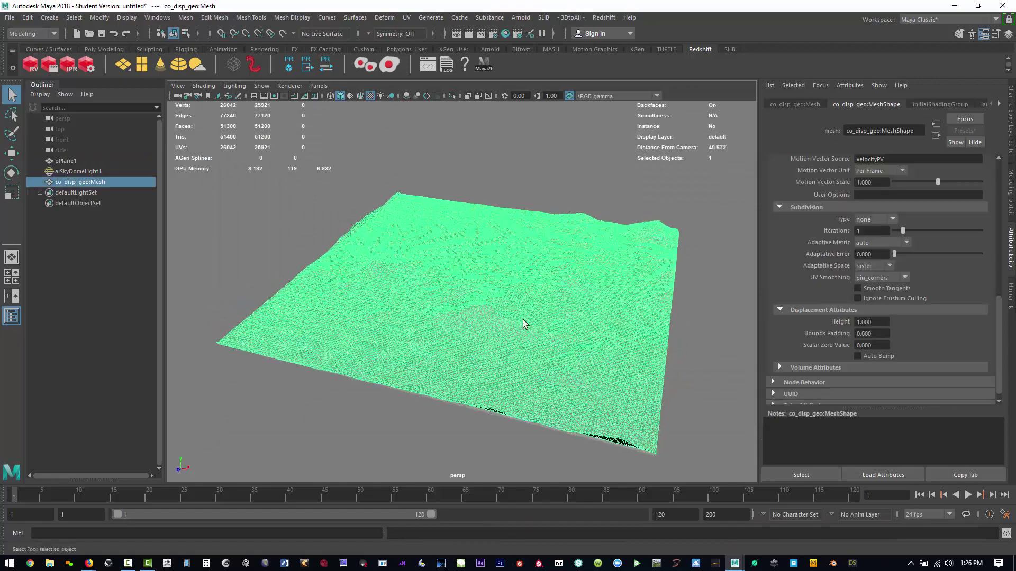
right_click_drag(522, 324, 615, 320, "alt")
left_click_drag(614, 320, 662, 320, "alt")
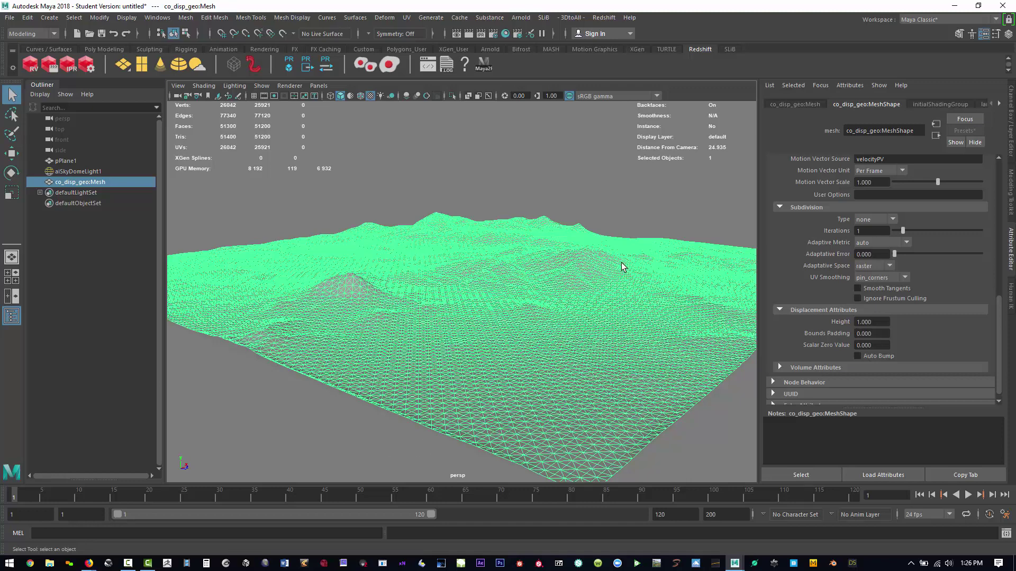
left_click(367, 202)
left_click_drag(497, 377, 546, 369, "alt")
left_click(521, 339)
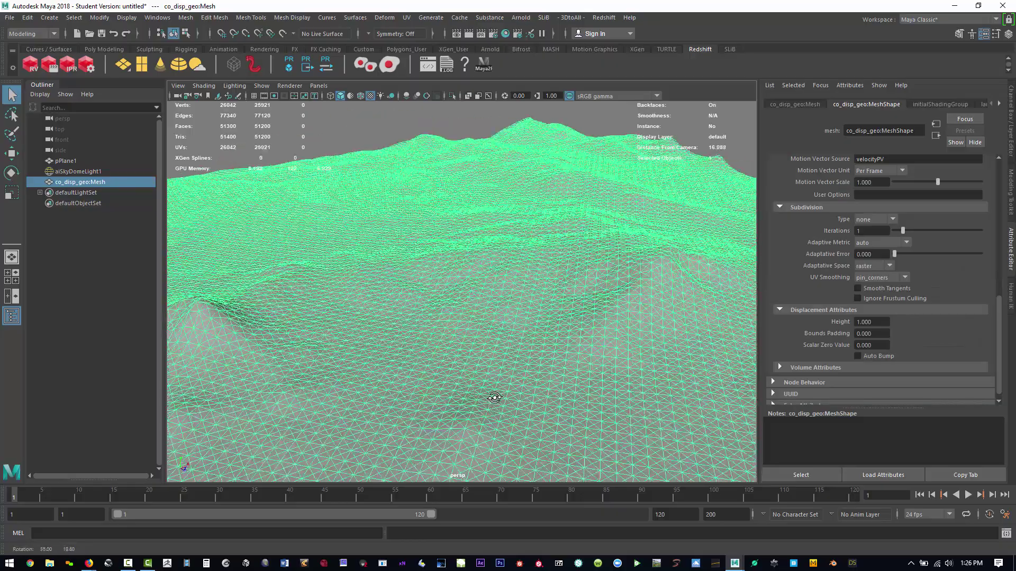
left_click_drag(492, 399, 456, 365, "alt")
key("w")
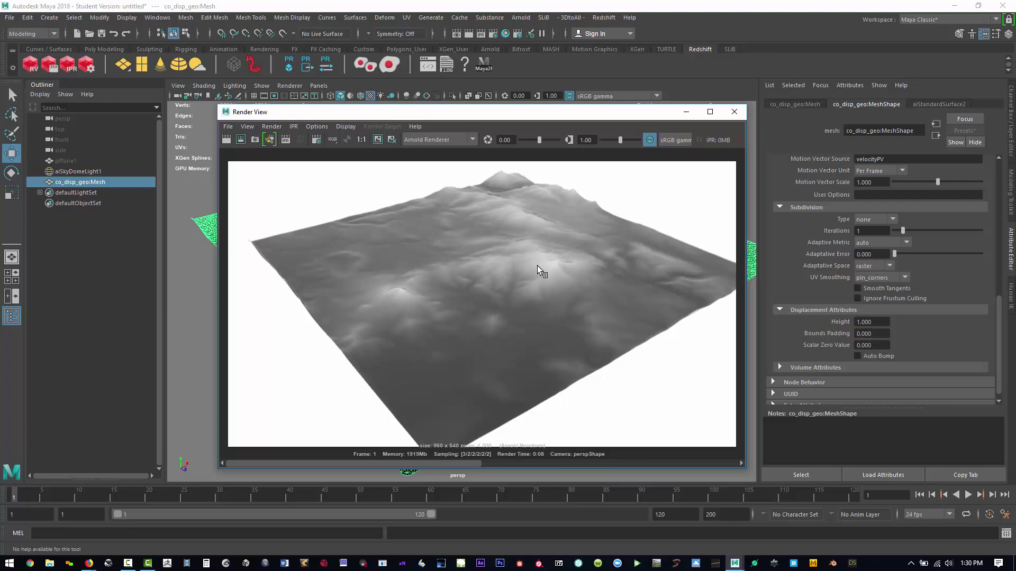
Move the Render View off the terrain and deselect the mesh to examine its shaded surface in the viewport.
left_click_drag(517, 115, 384, 414)
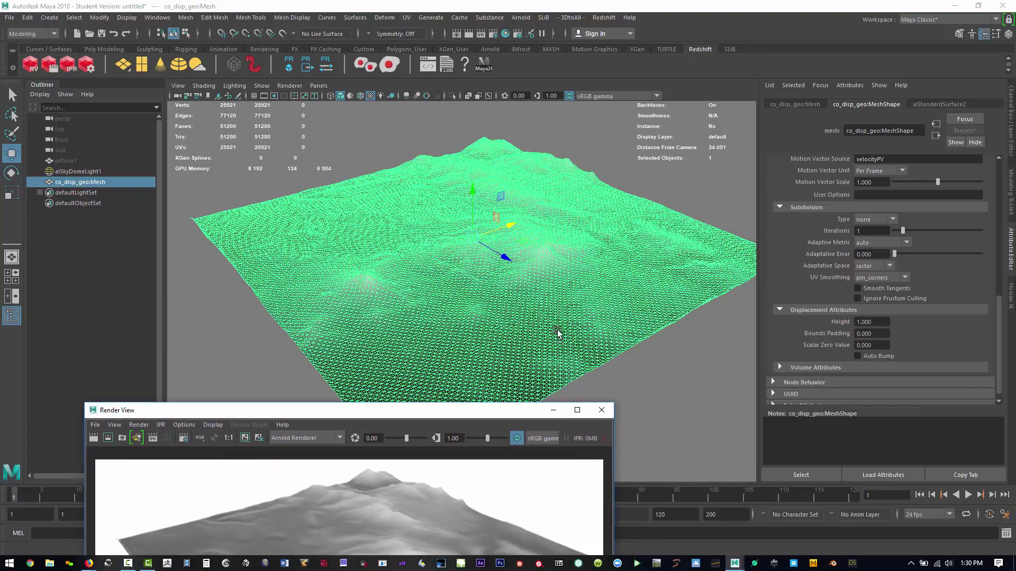
left_click_drag(556, 329, 595, 311, "alt")
left_click(595, 295)
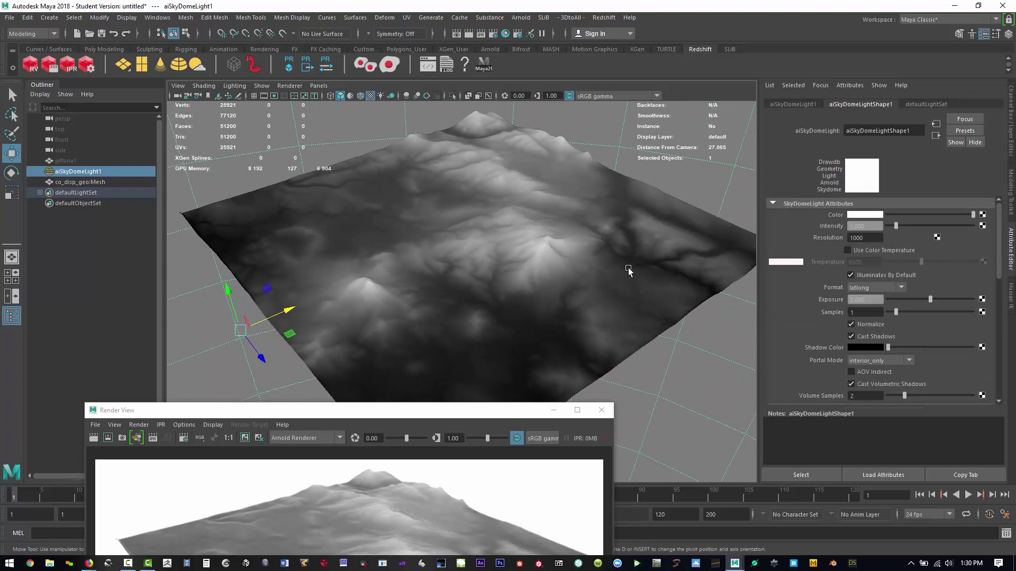